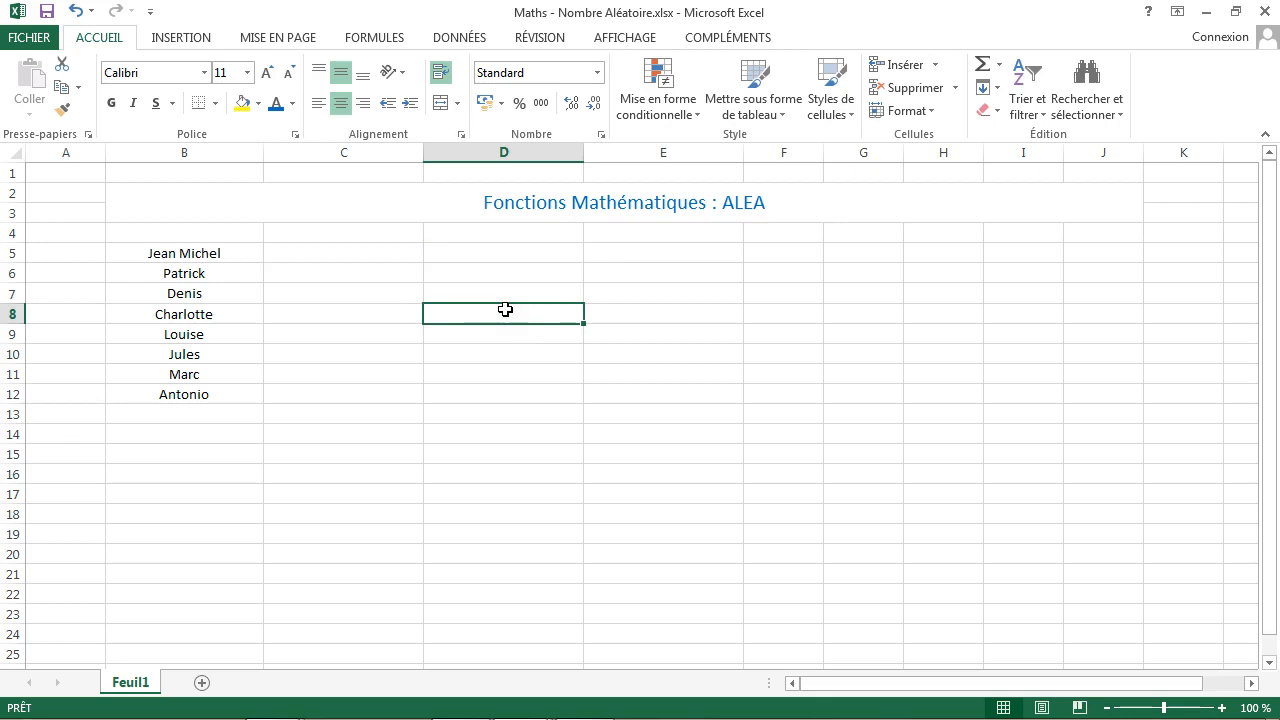
# Enter the formula =ALEA() in cell D8 to generate a random number between 0 and 1
pyautogui.write('=ALEA')
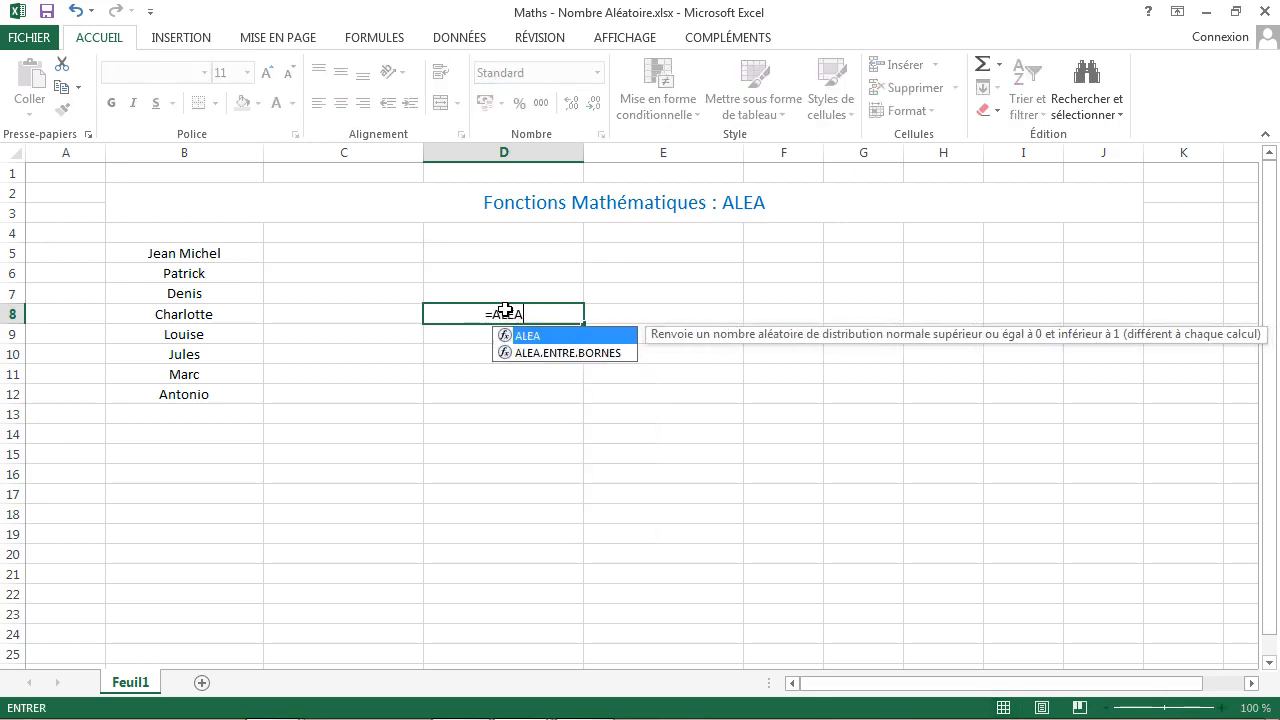
pyautogui.write('()')
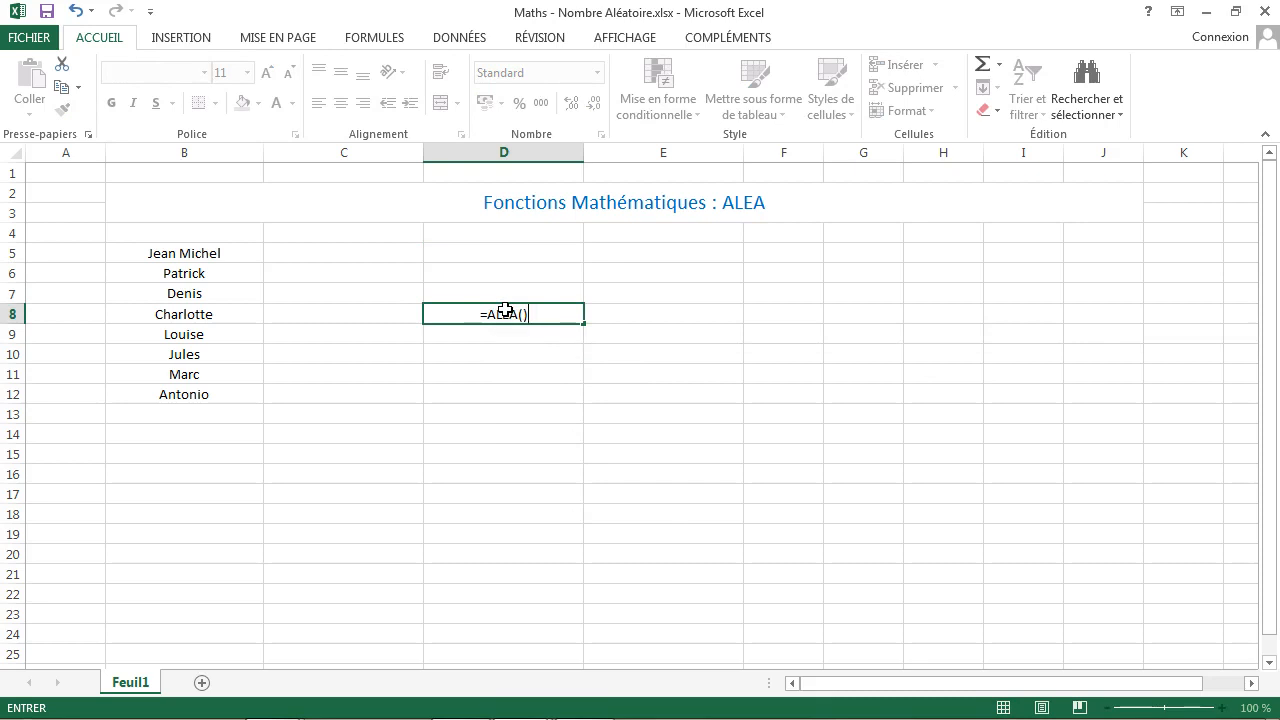
pyautogui.press('Return')
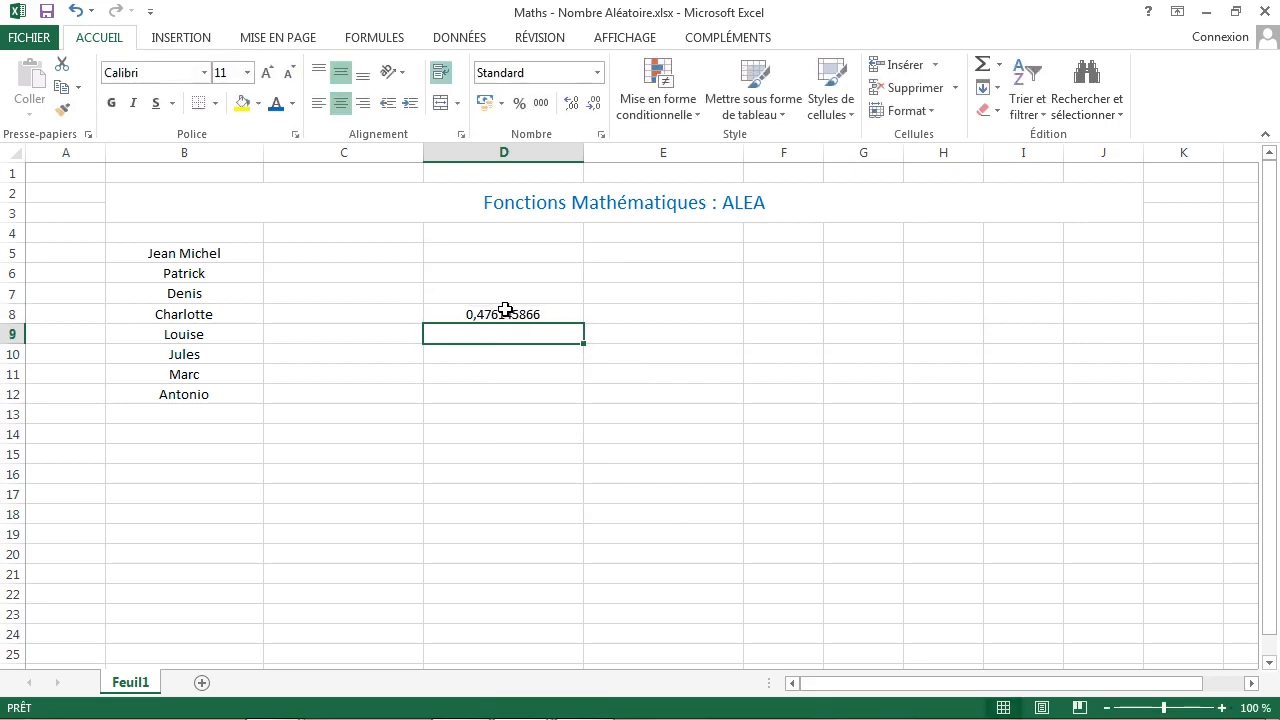
# Recalculate the ALEA formula in D8 several times by re-validating it, to check that it draws new random numbers
pyautogui.click(505, 310)
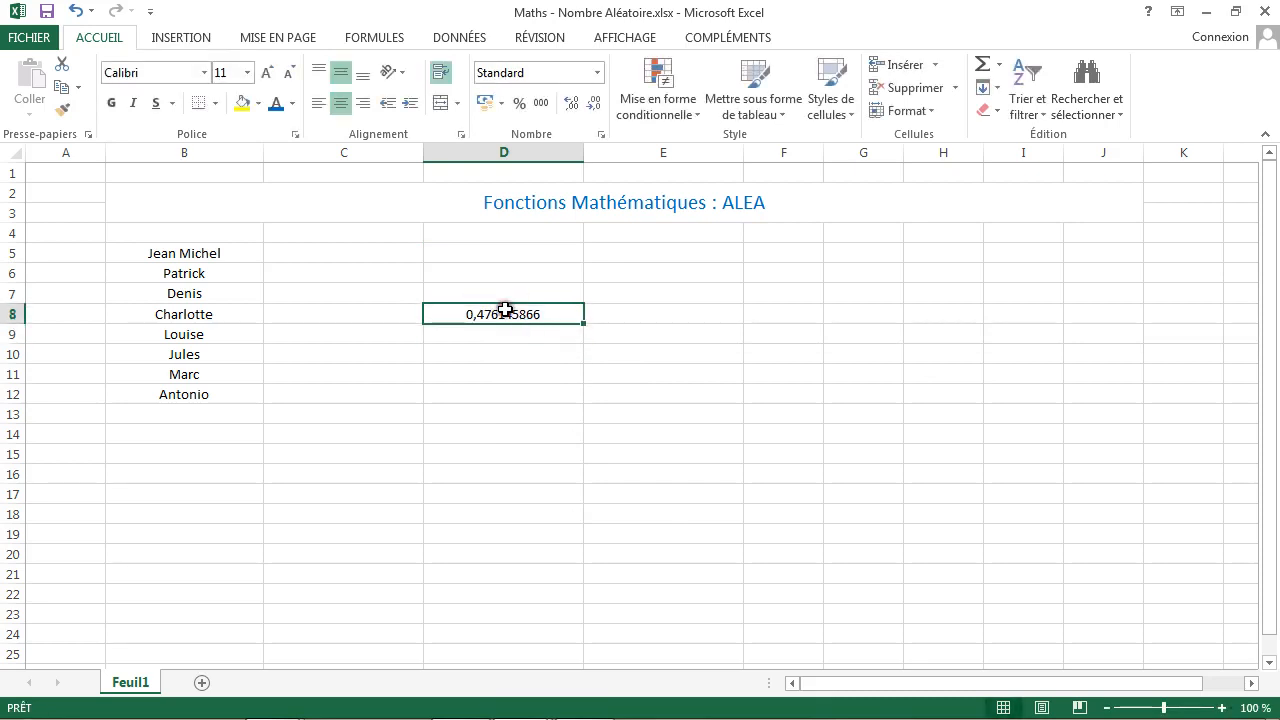
pyautogui.doubleClick(505, 310)
pyautogui.press('Return')
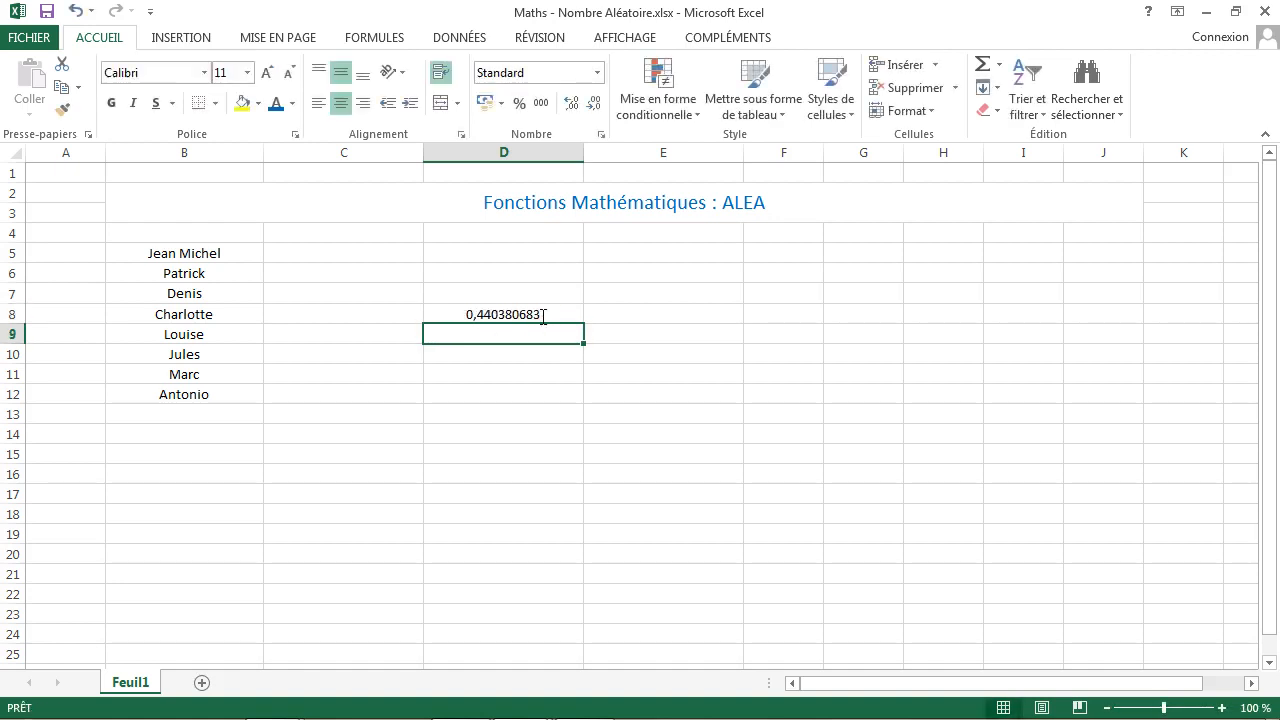
pyautogui.click(543, 316)
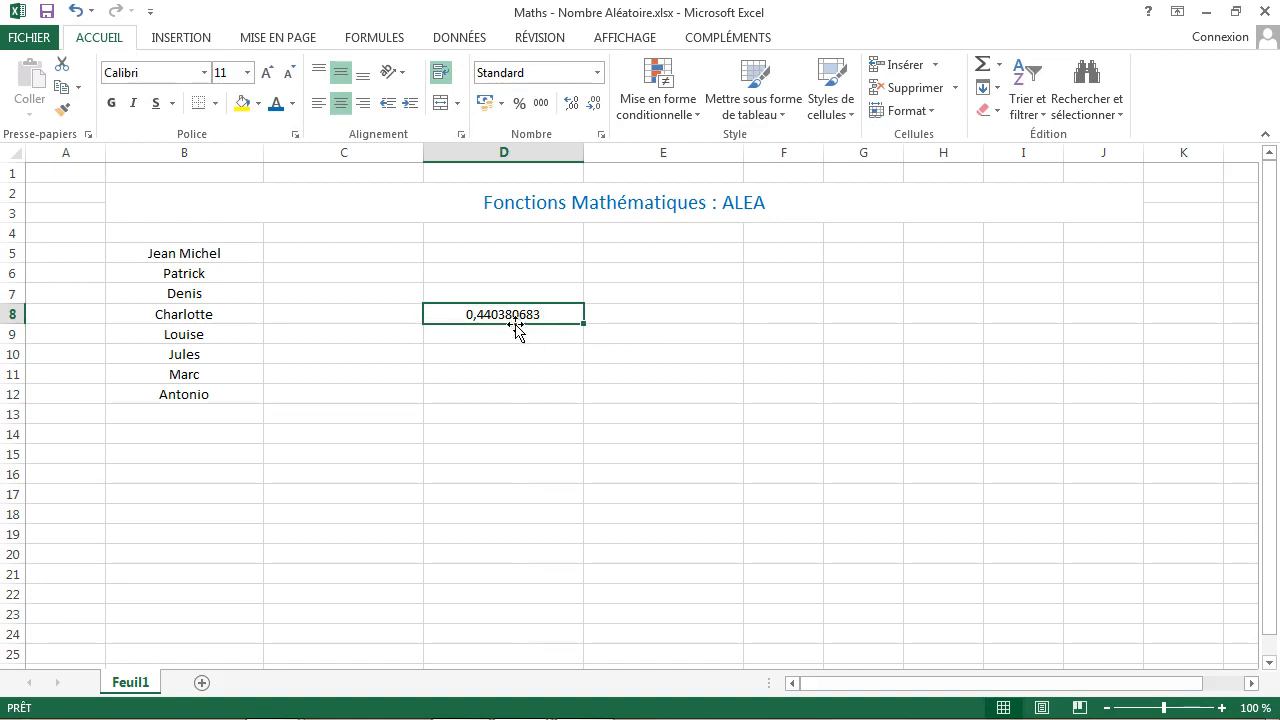
pyautogui.click(508, 327)
pyautogui.click(515, 321)
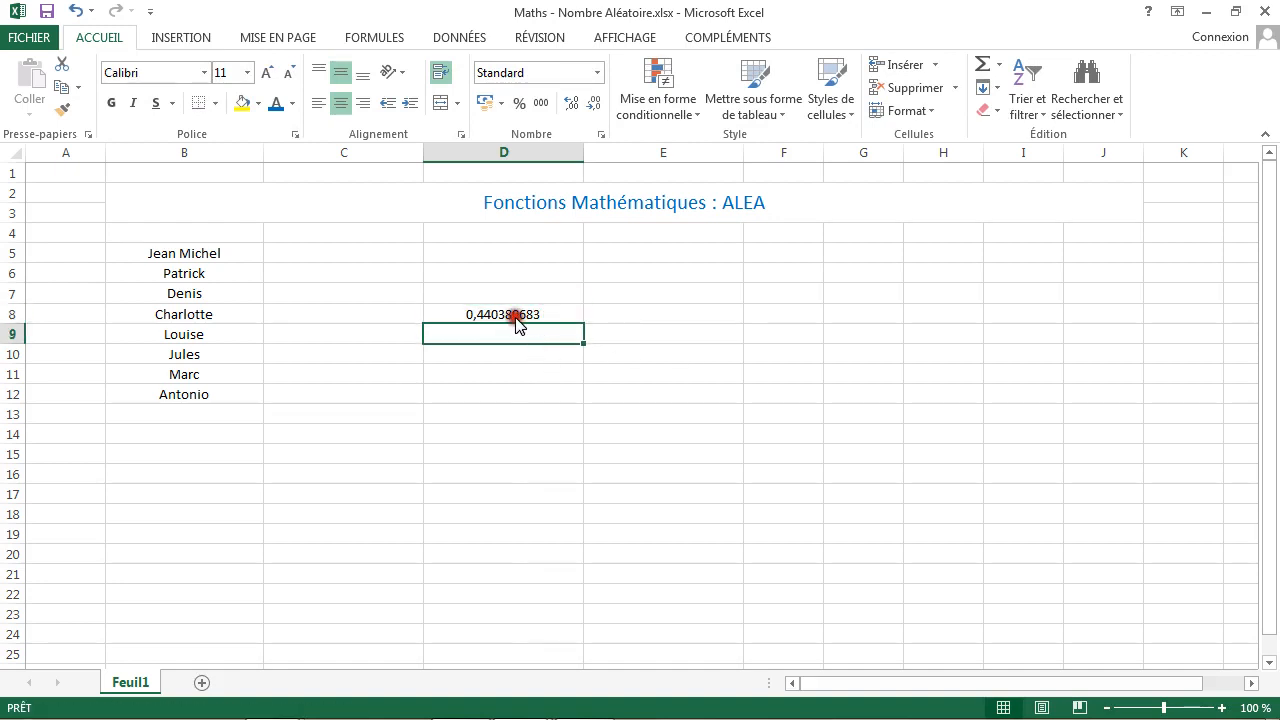
pyautogui.doubleClick(515, 317)
pyautogui.click(536, 318)
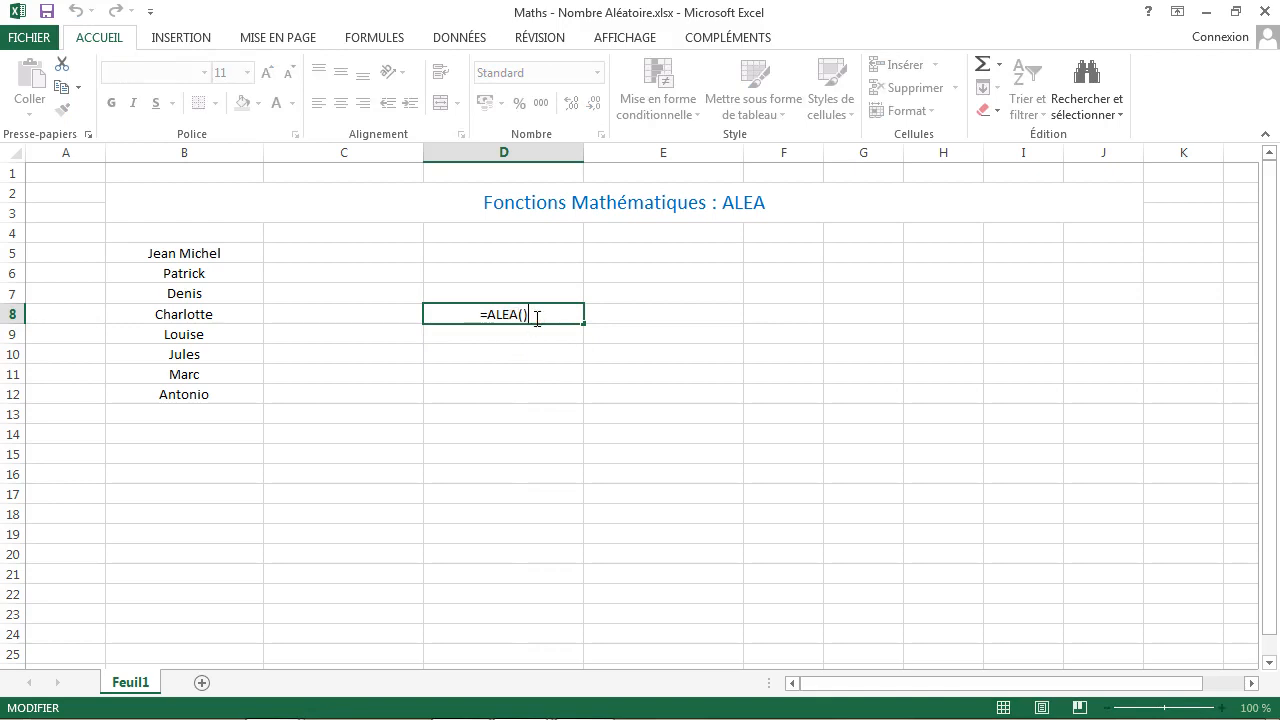
pyautogui.press('Return')
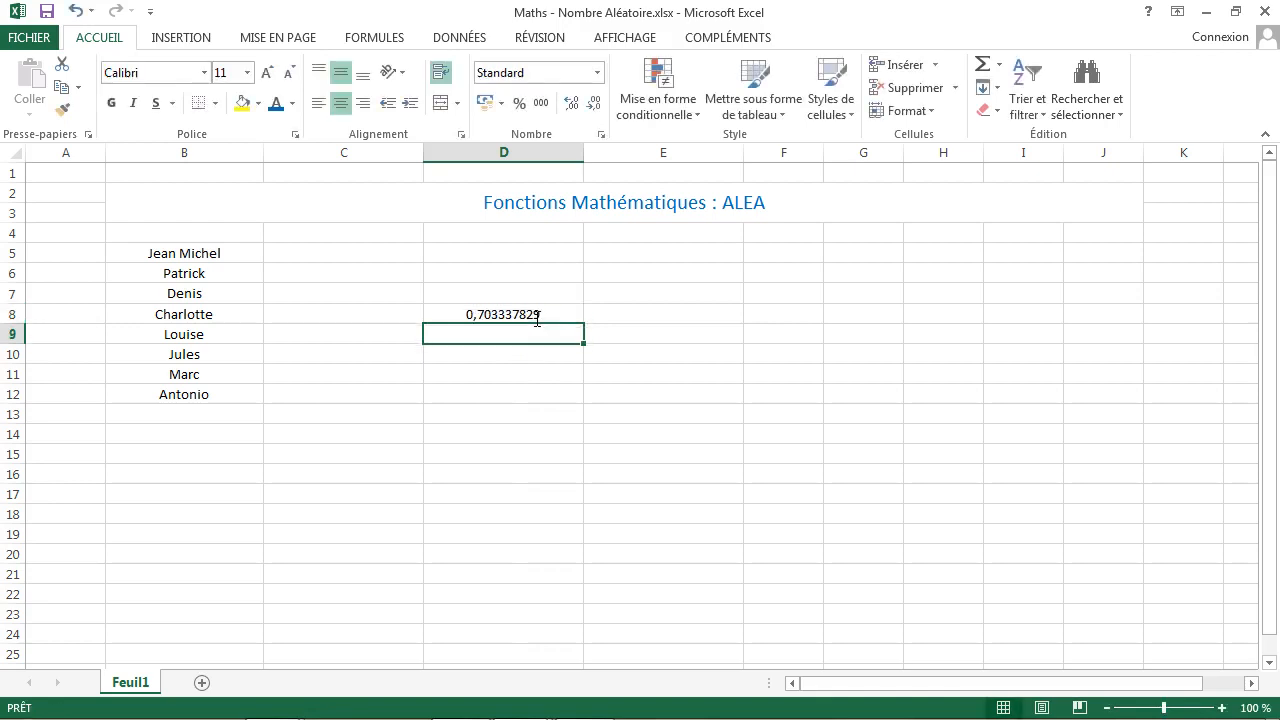
pyautogui.doubleClick(537, 318)
pyautogui.press('Return')
# Change the formula in D8 to =ARRONDI(ALEA()*10;0) to produce a random whole number from 0 to 10
pyautogui.doubleClick(537, 318)
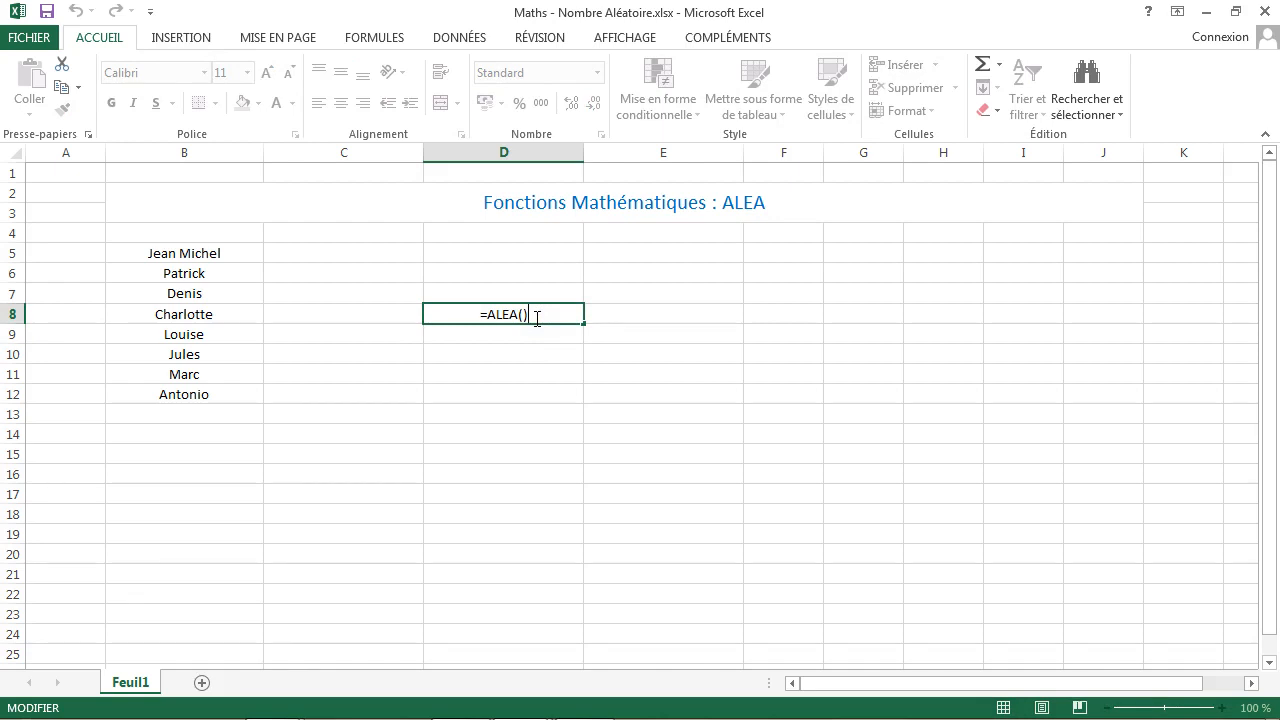
pyautogui.write('*10')
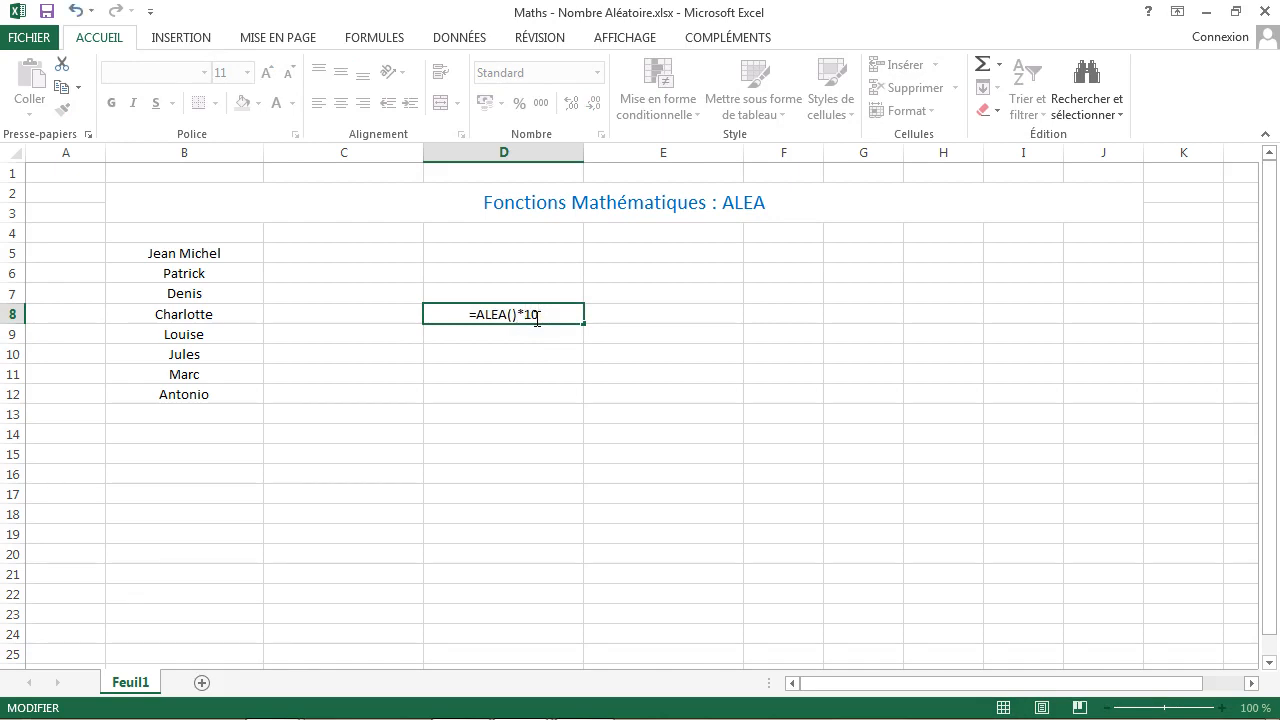
pyautogui.click(473, 314)
pyautogui.write('ARRON')
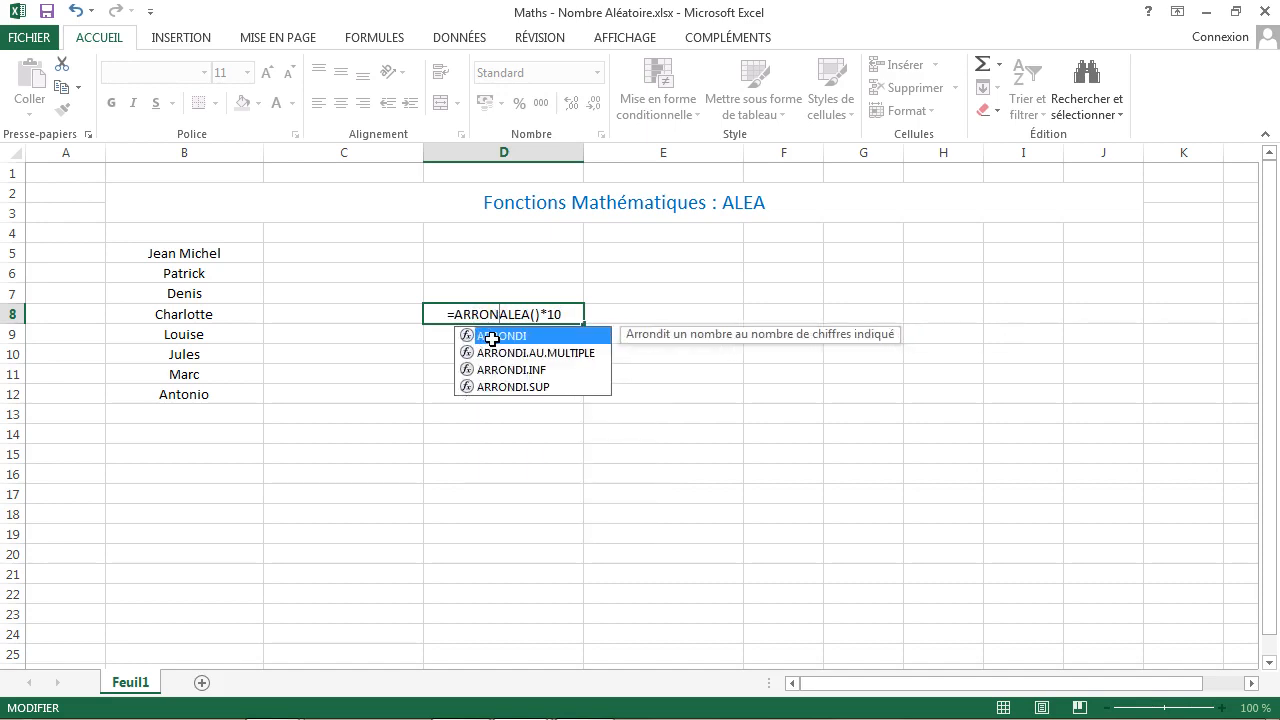
pyautogui.doubleClick(492, 337)
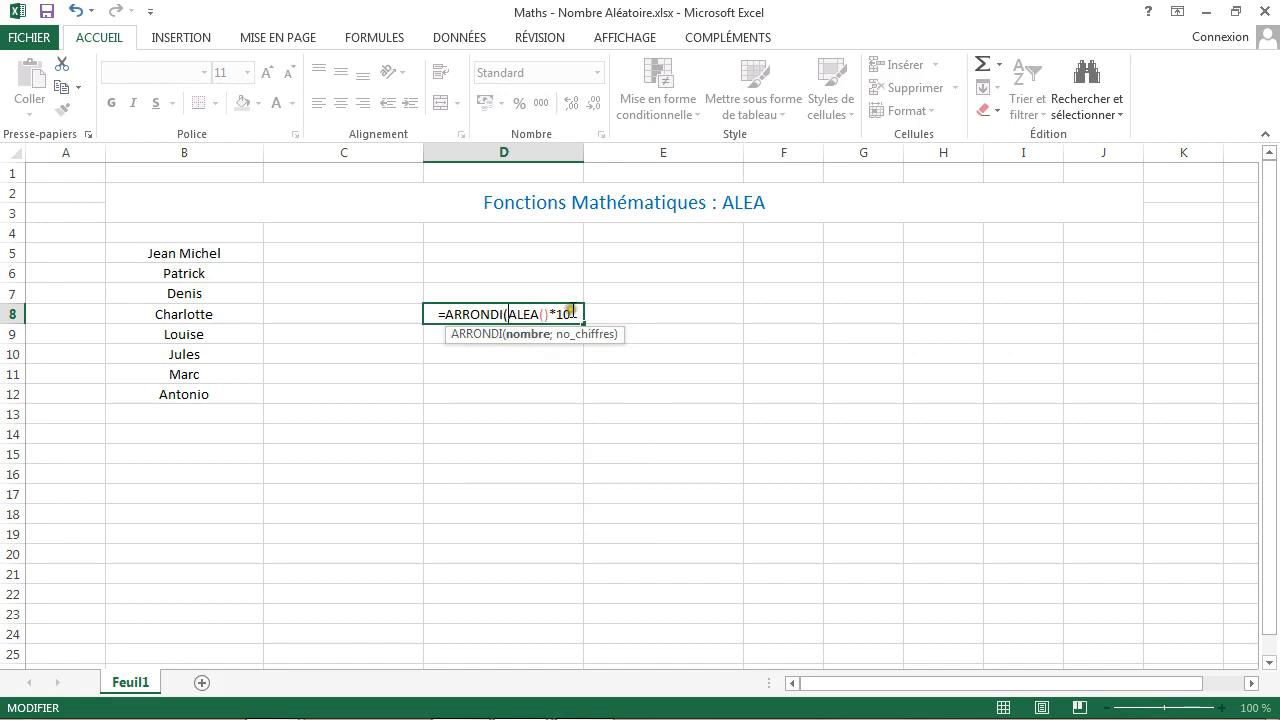
pyautogui.write(';0')
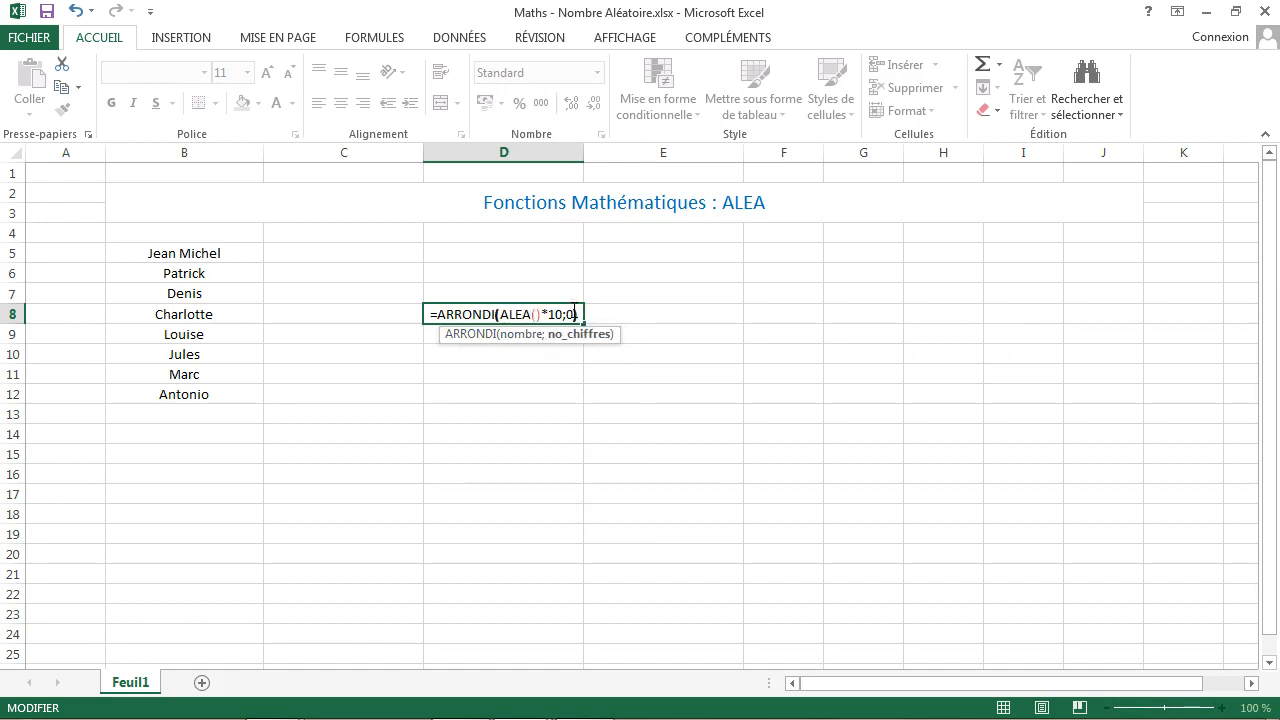
pyautogui.write(')')
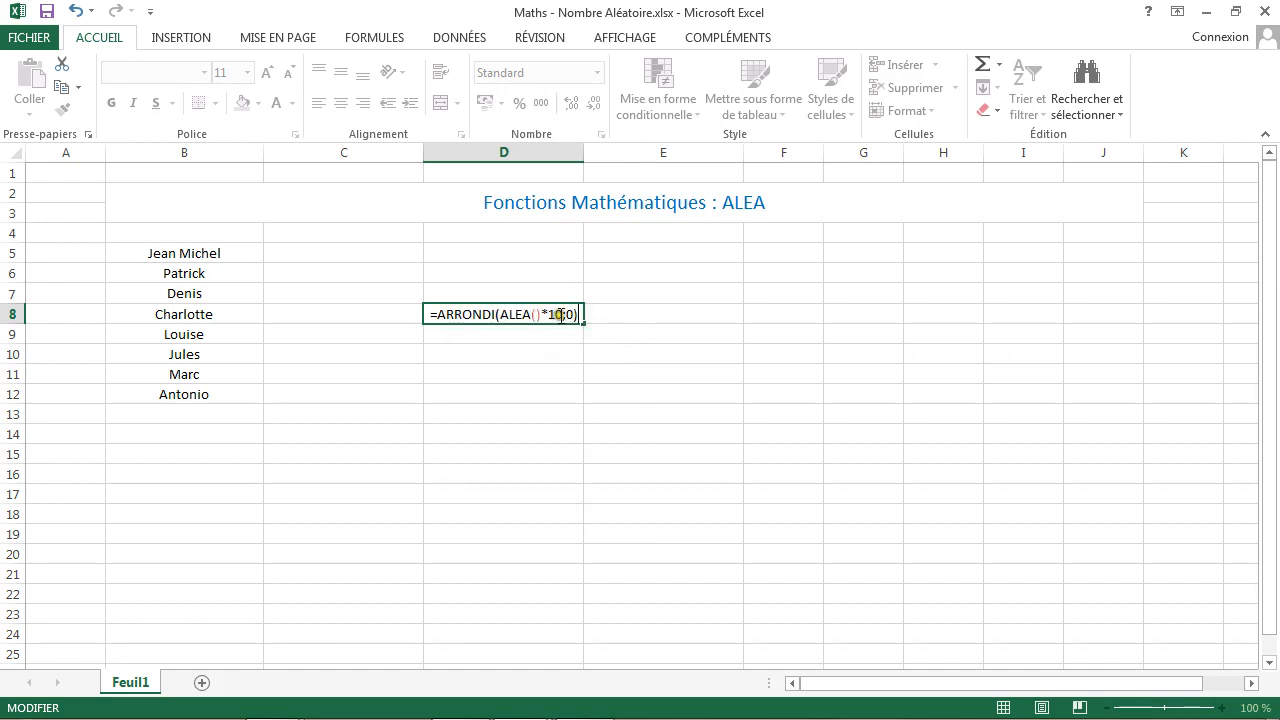
pyautogui.click(524, 314)
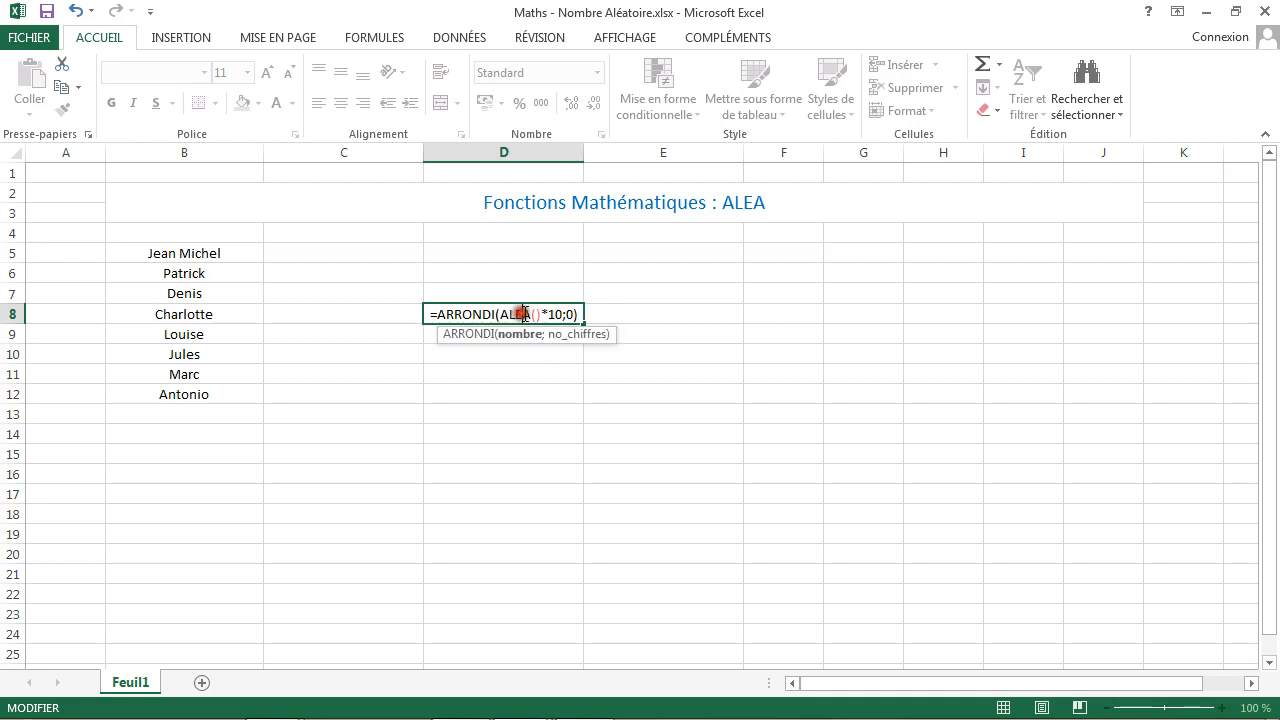
pyautogui.press('Return')
# Re-validate the rounded random formula in D8 repeatedly to examine the whole numbers it draws
pyautogui.click(533, 314)
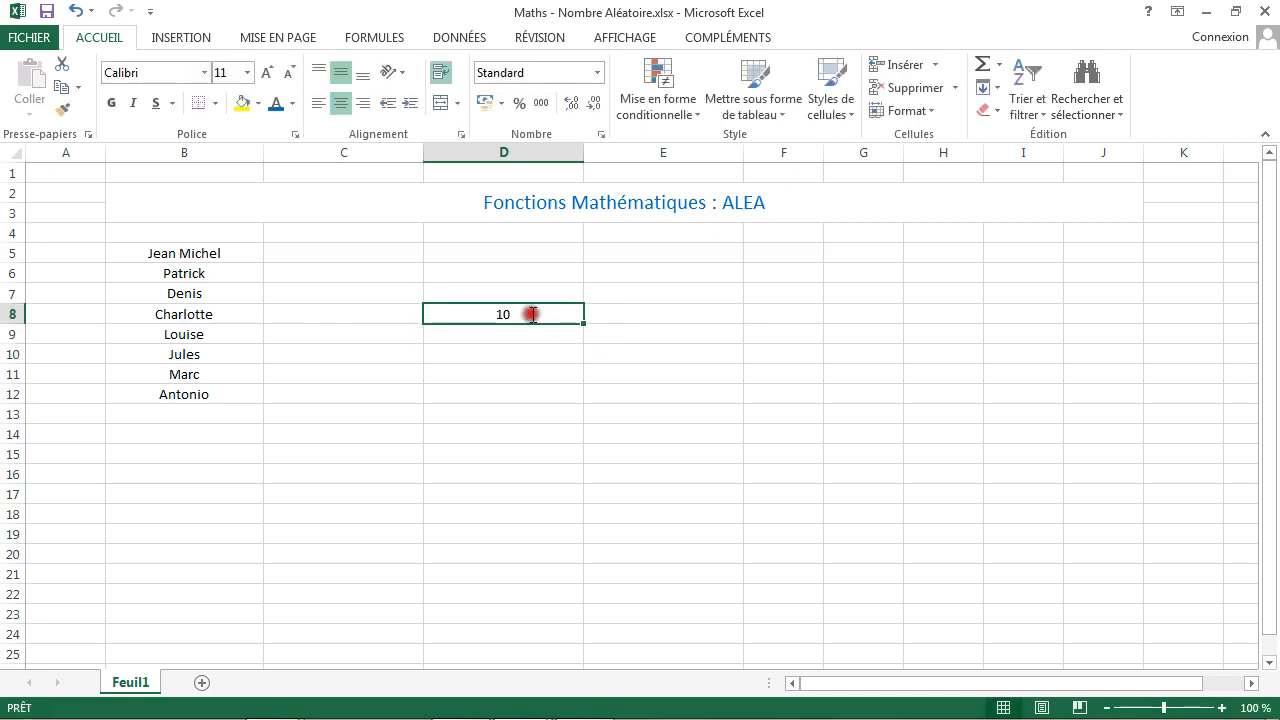
pyautogui.doubleClick(533, 314)
pyautogui.press('Return')
pyautogui.click(533, 314)
pyautogui.doubleClick(533, 314)
pyautogui.press('Return')
pyautogui.click(533, 314)
pyautogui.doubleClick(533, 314)
pyautogui.press('Return')
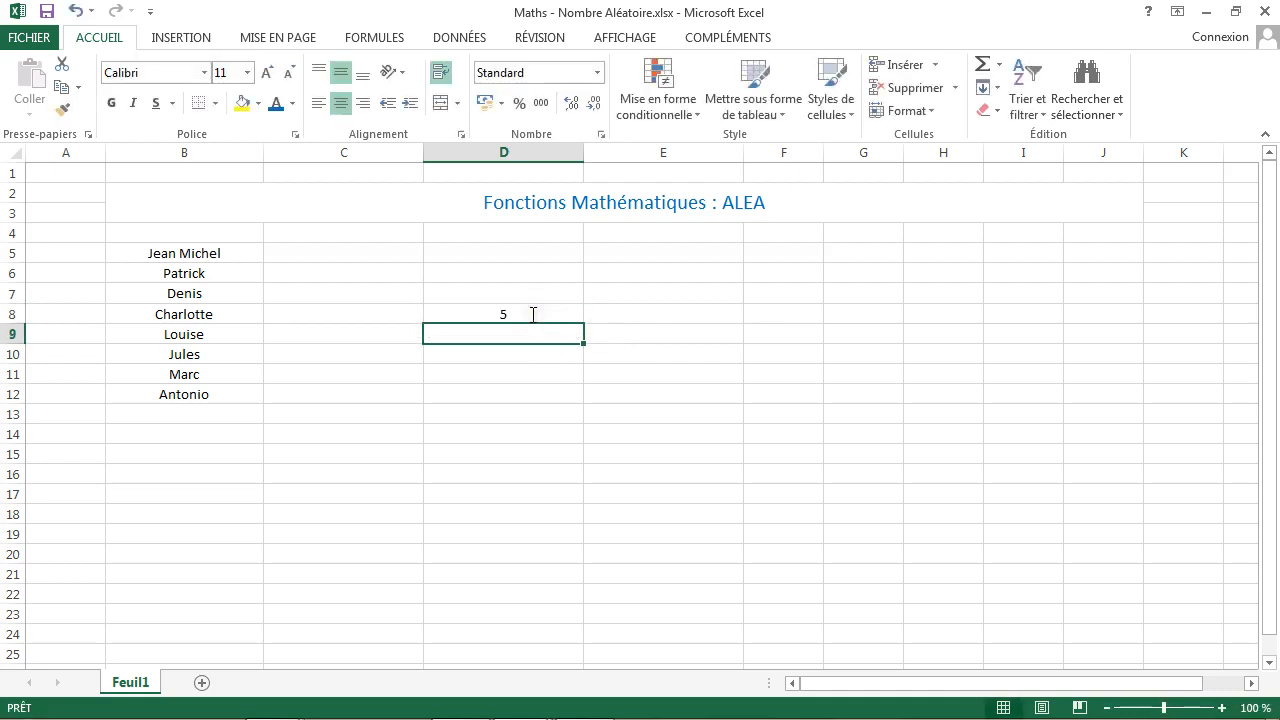
pyautogui.click(533, 314)
pyautogui.doubleClick(533, 314)
pyautogui.press('Return')
pyautogui.click(533, 314)
pyautogui.doubleClick(533, 314)
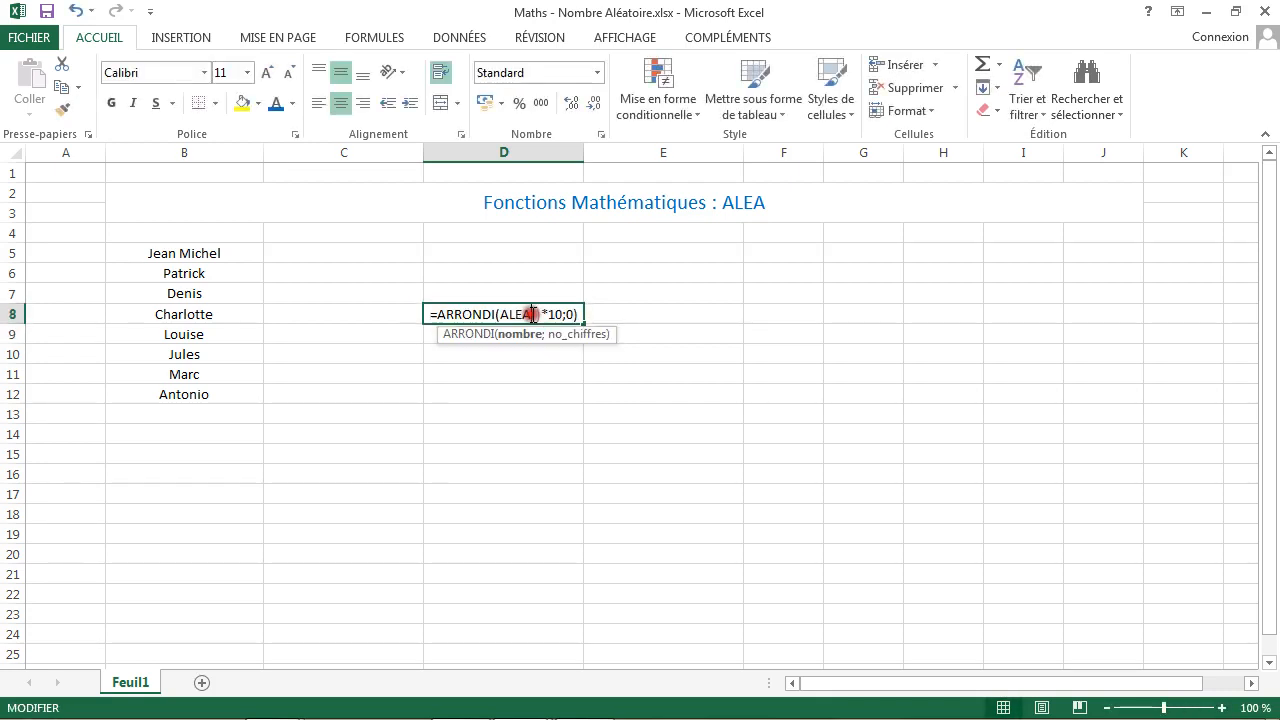
pyautogui.press('Return')
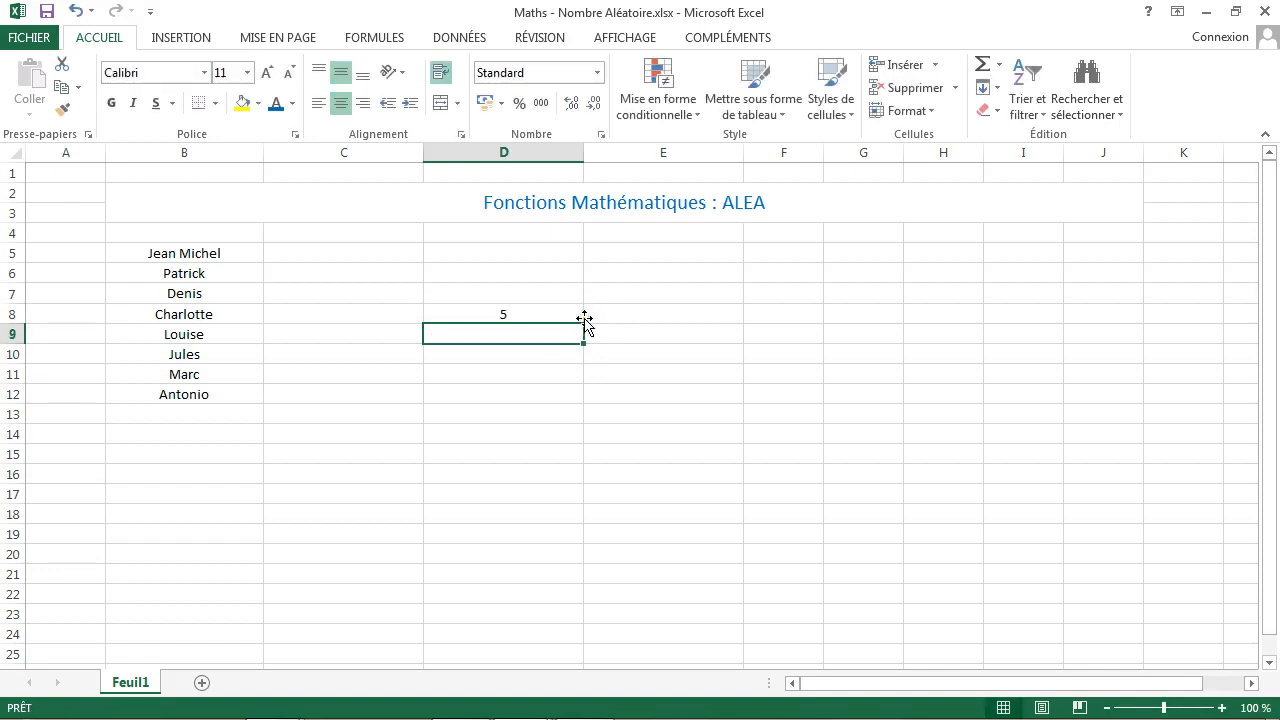
# Enter =ALEA.ENTRE.BORNES(5;7) in cell D9 to generate a random whole number between 5 and 7
pyautogui.write('=')
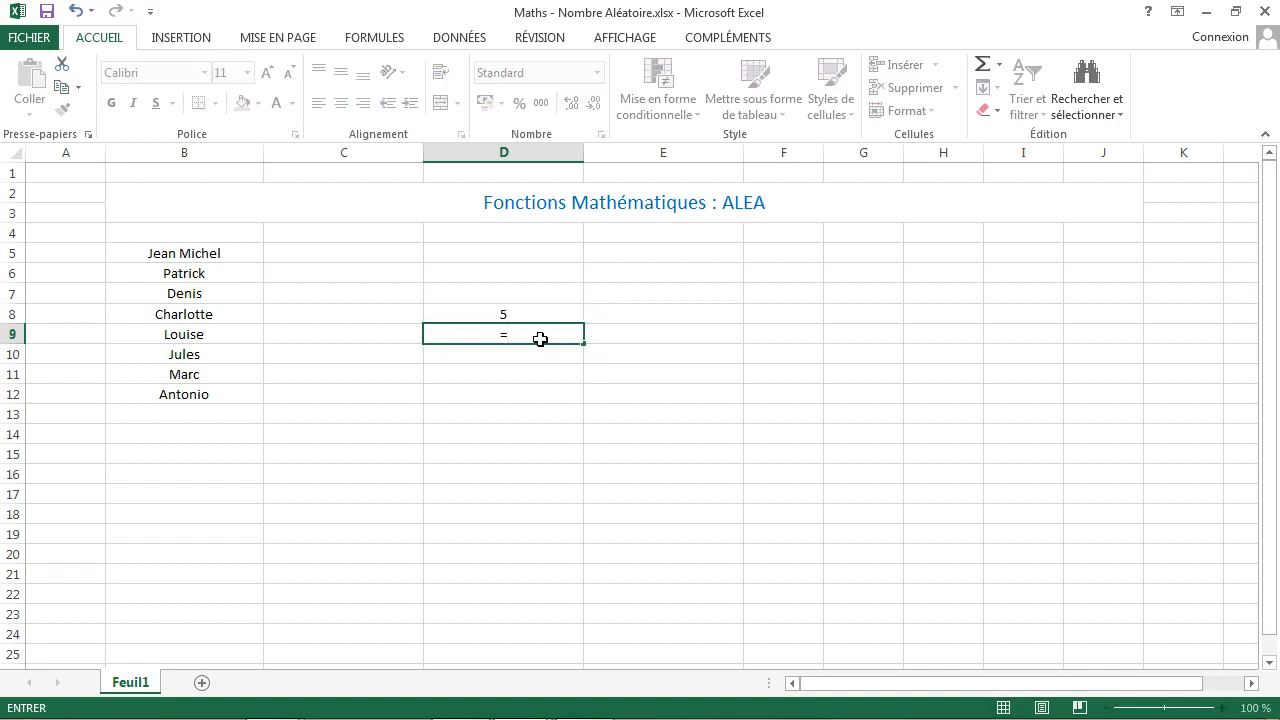
pyautogui.write('ARR')
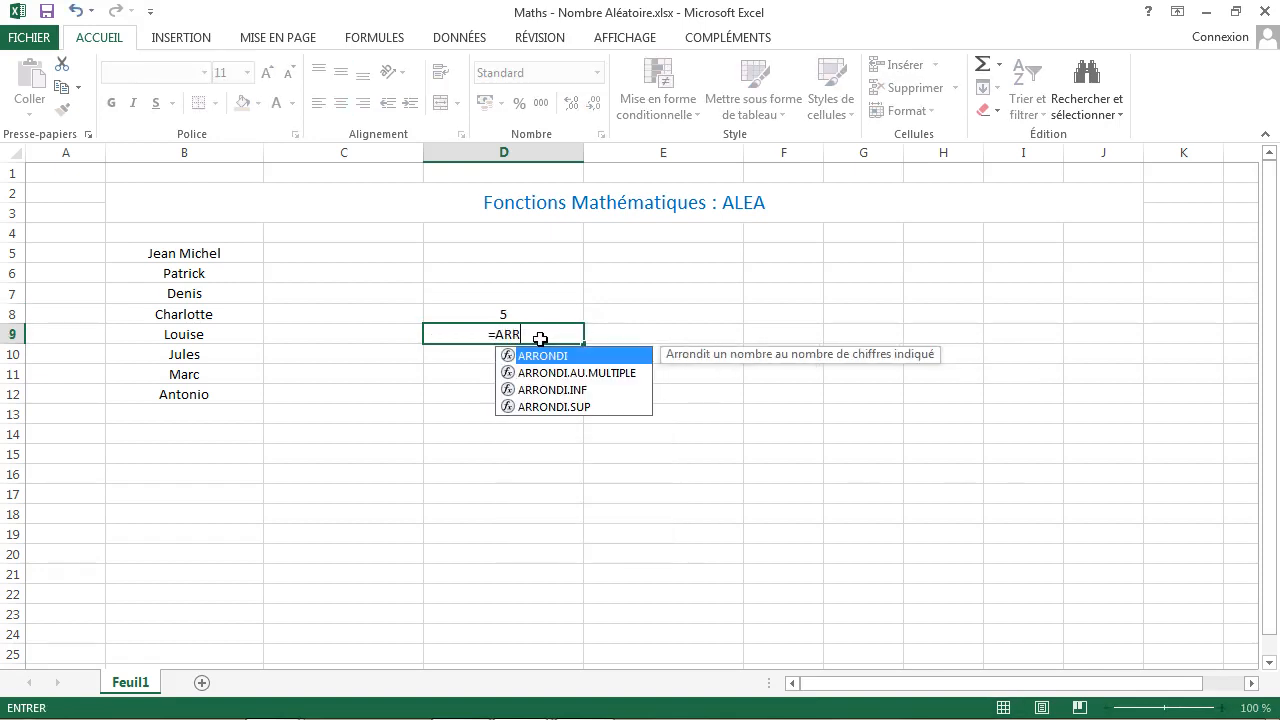
pyautogui.press('BackSpace')
pyautogui.press('BackSpace')
pyautogui.press('BackSpace')
pyautogui.write('AL')
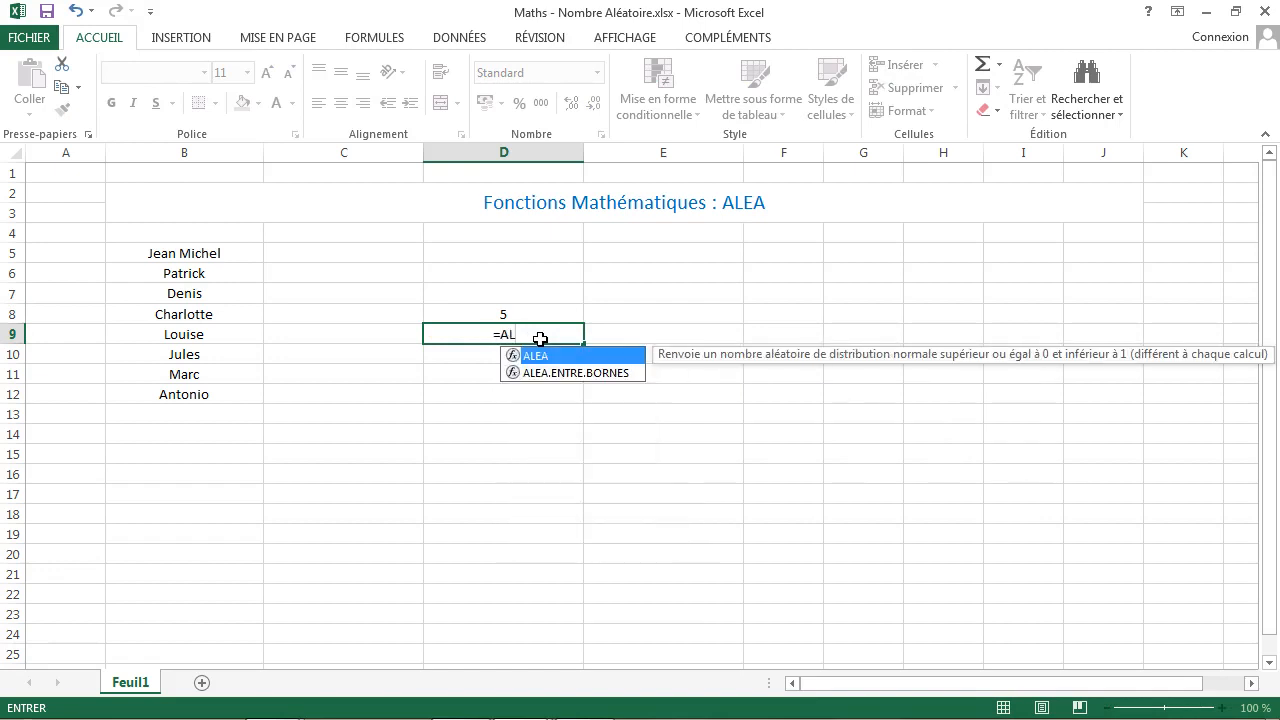
pyautogui.press('Down')
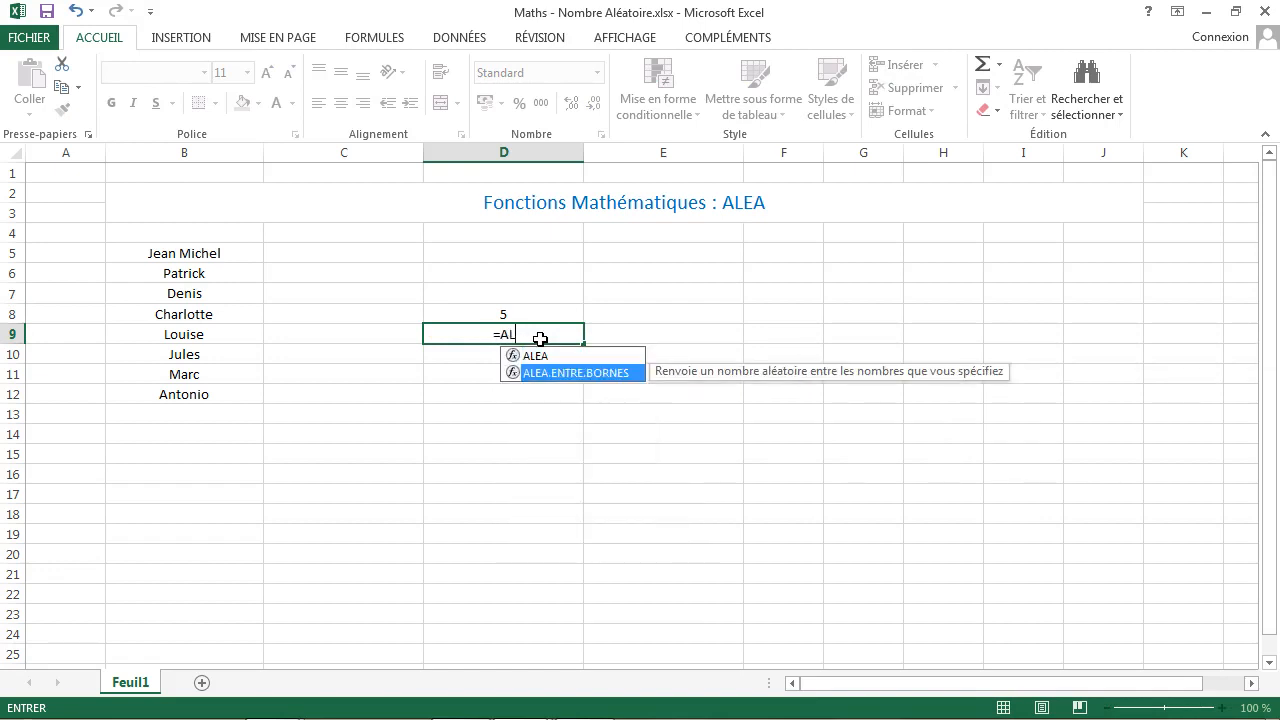
pyautogui.press('Tab')
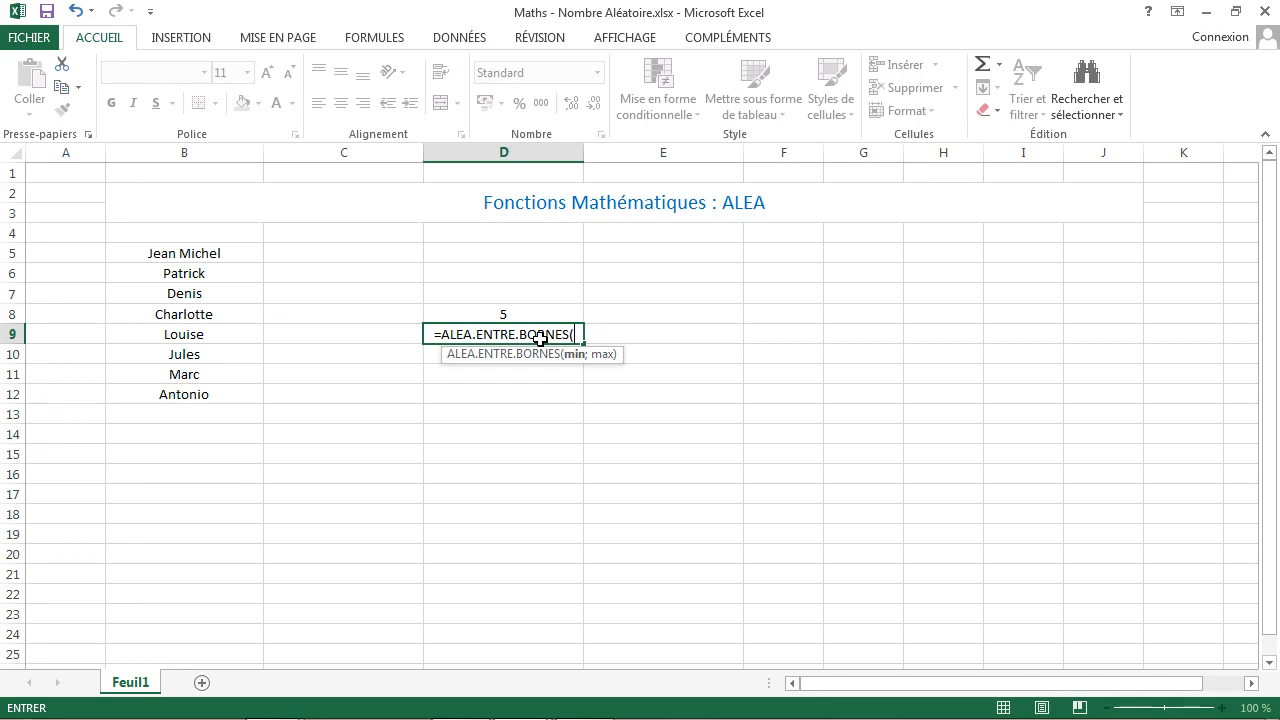
pyautogui.write('5;')
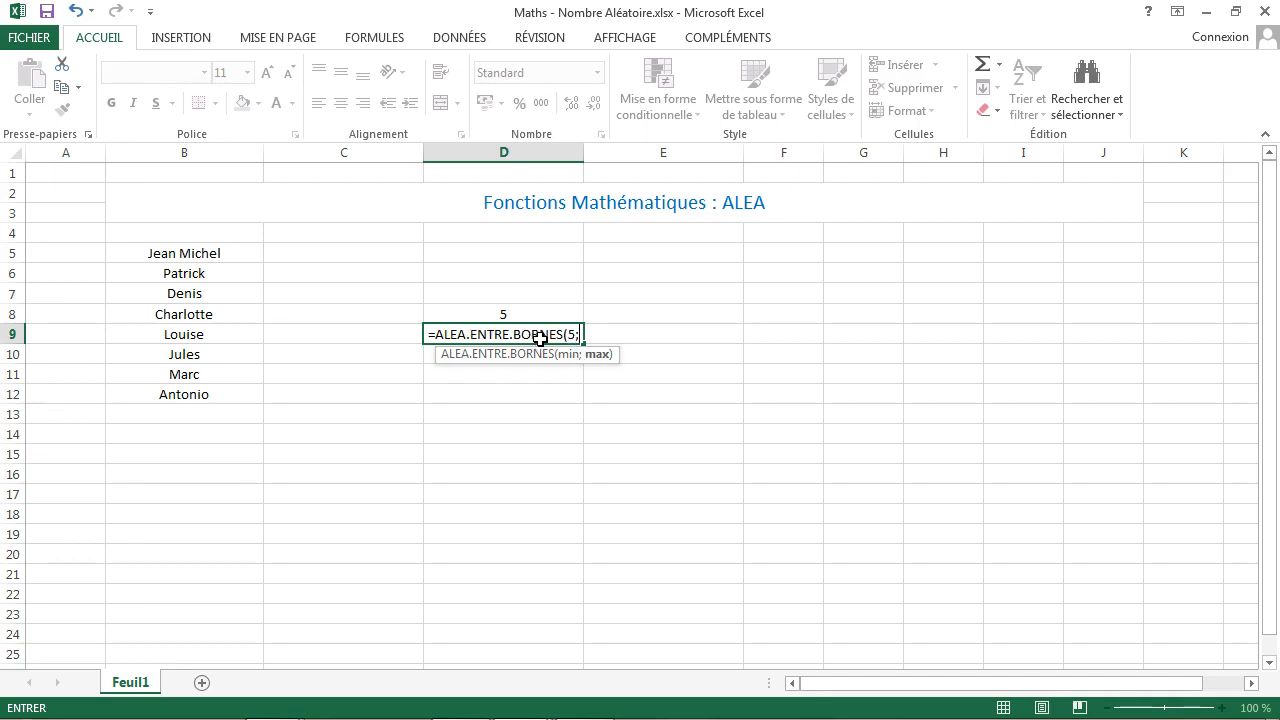
pyautogui.write('7)')
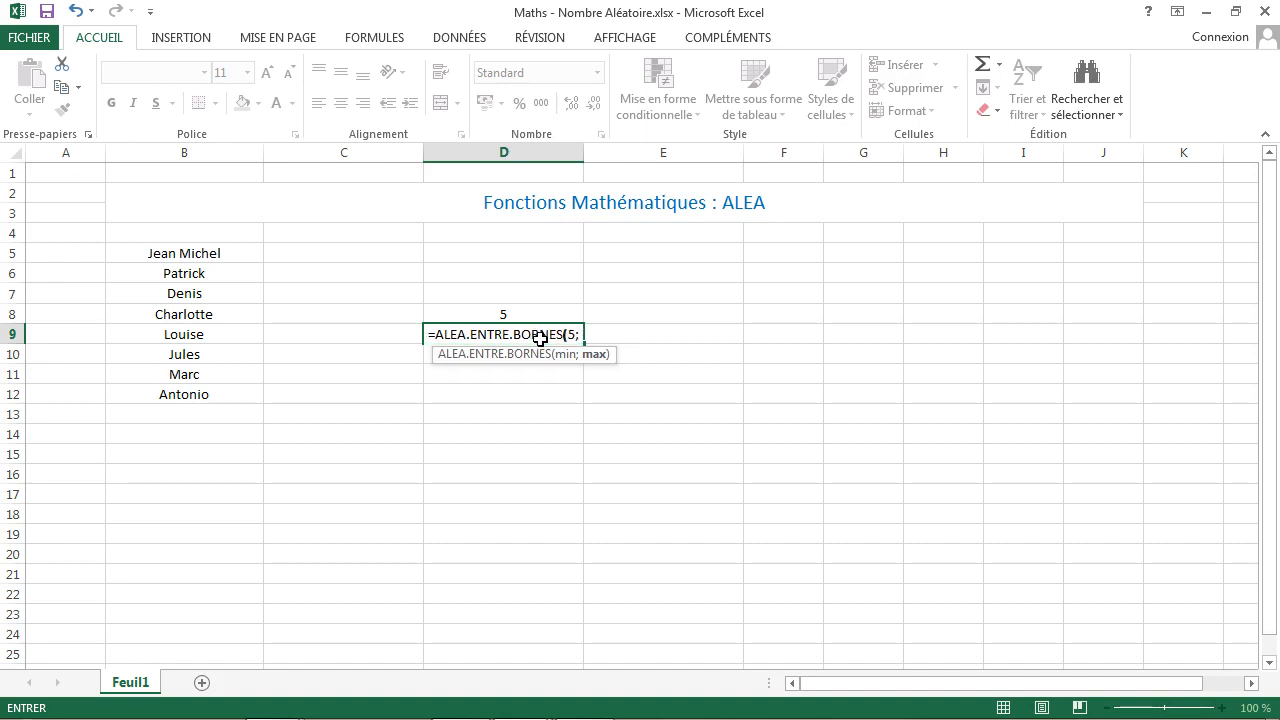
pyautogui.write('7)')
pyautogui.press('Return')
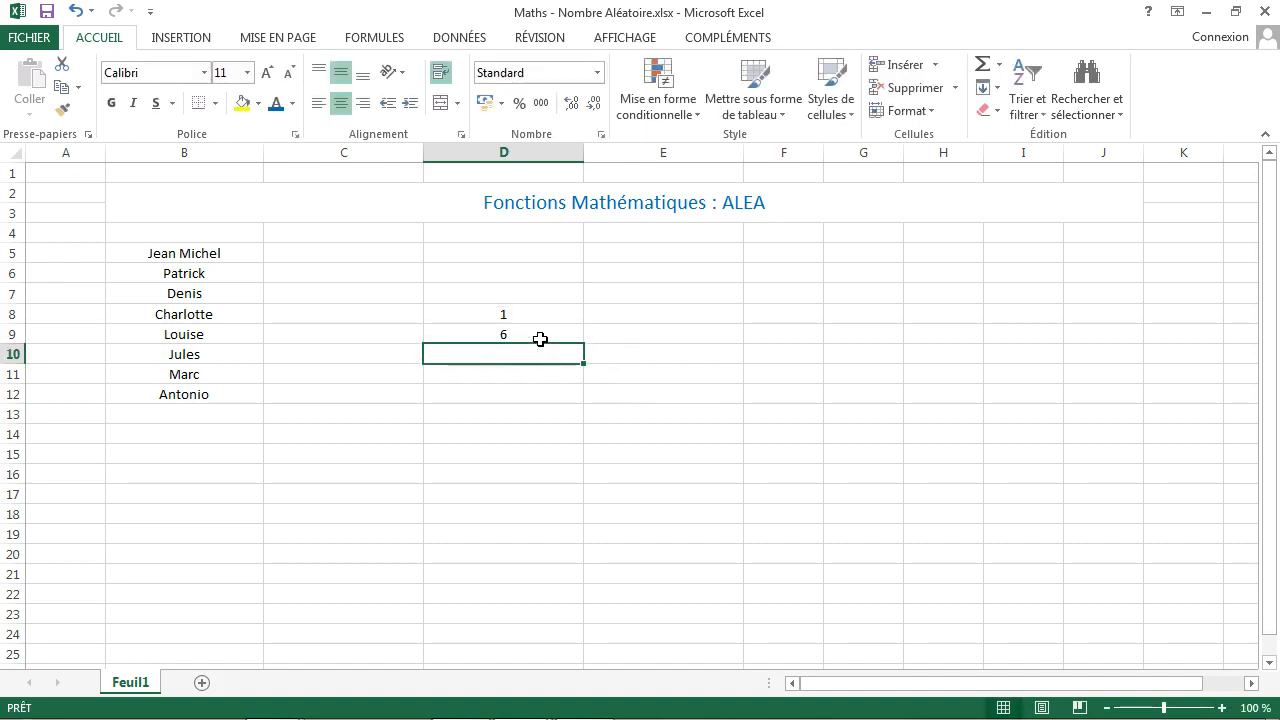
# Re-validate the ALEA.ENTRE.BORNES formula in D9 several times to check the values drawn between 5 and 7
pyautogui.doubleClick(540, 339)
pyautogui.press('Return')
pyautogui.doubleClick(540, 339)
pyautogui.press('Return')
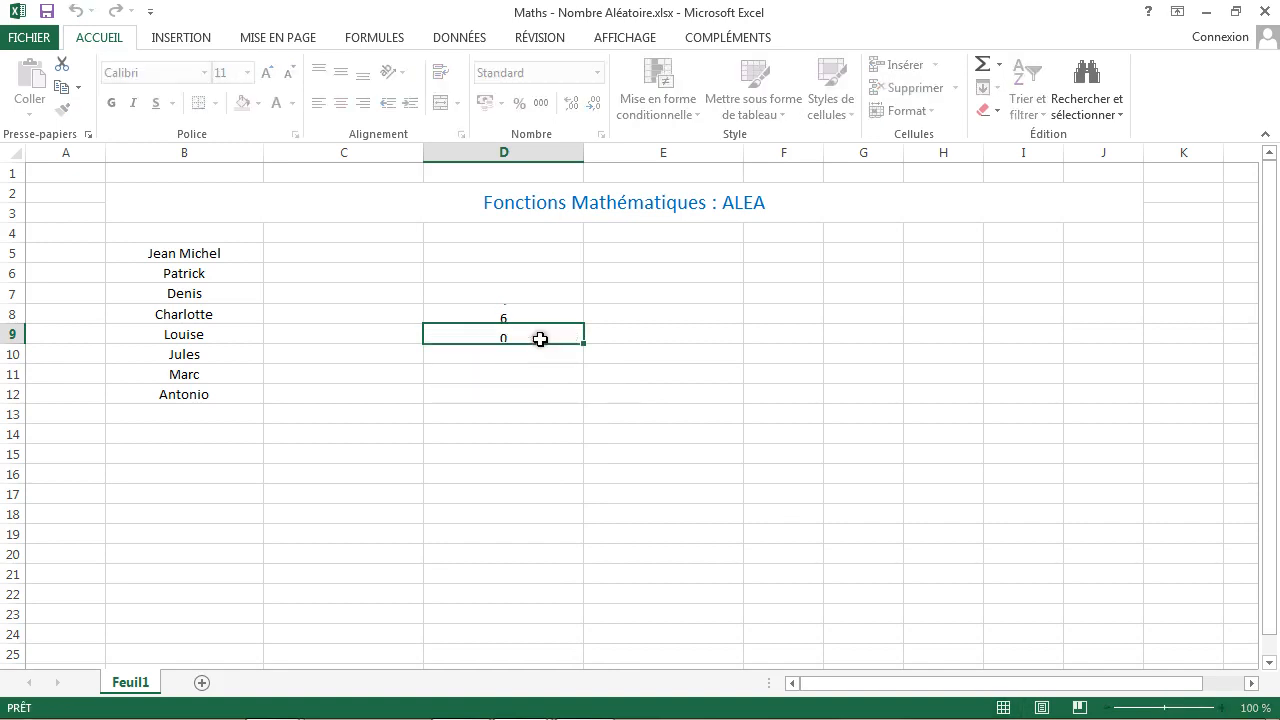
pyautogui.doubleClick(540, 339)
pyautogui.press('Return')
pyautogui.doubleClick(540, 339)
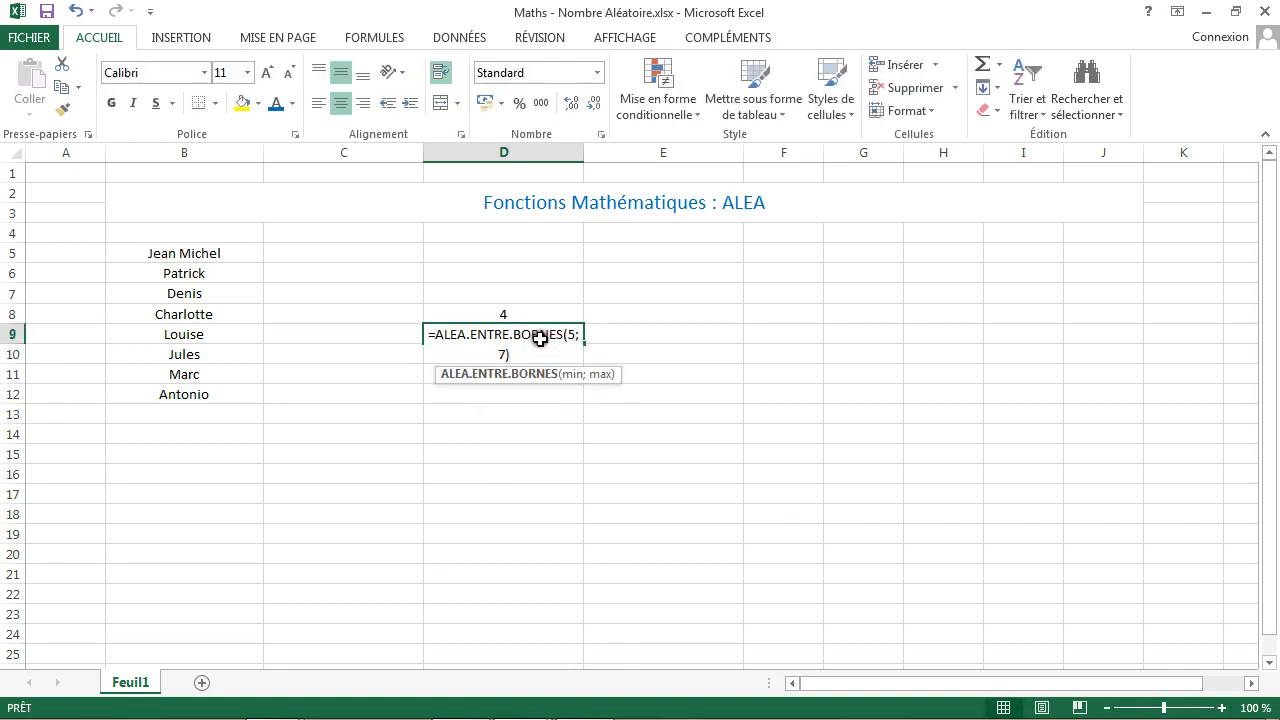
pyautogui.press('Return')
pyautogui.doubleClick(540, 339)
pyautogui.press('Return')
# Set the upper bound of the ALEA.ENTRE.BORNES formula in D9 to 10
pyautogui.click(540, 339)
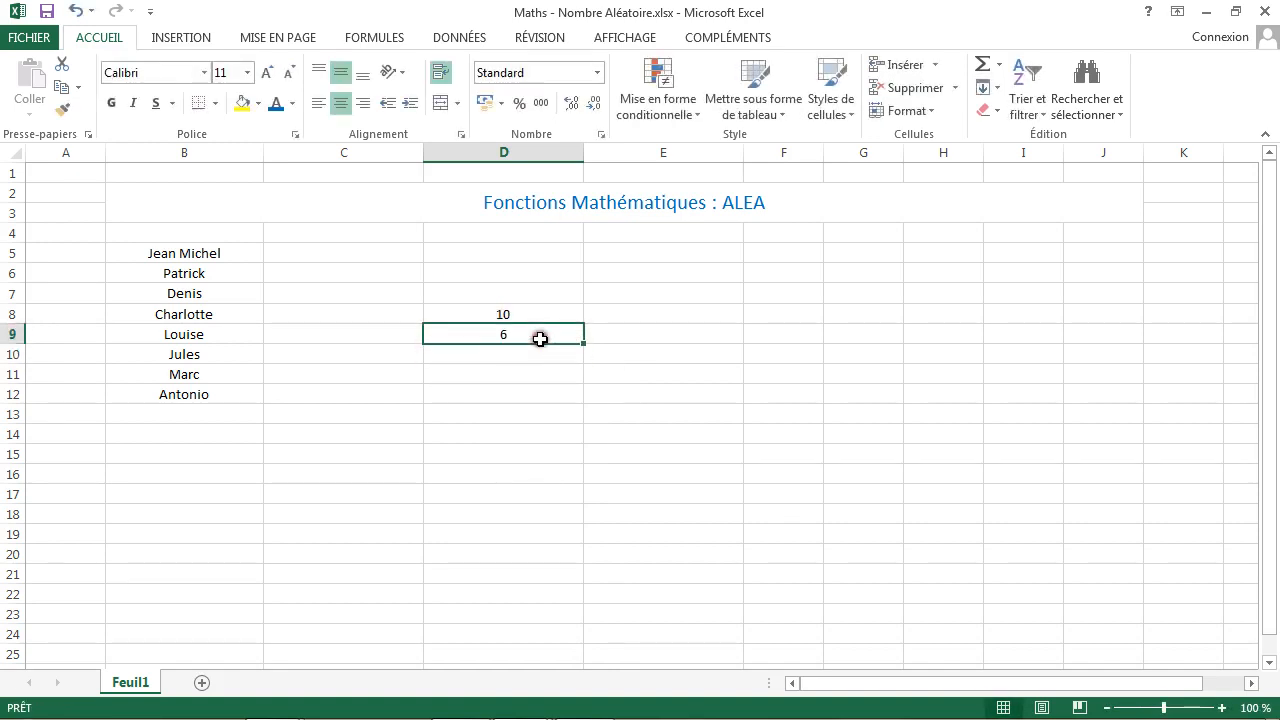
pyautogui.doubleClick(540, 339)
pyautogui.click(507, 357)
pyautogui.press('BackSpace')
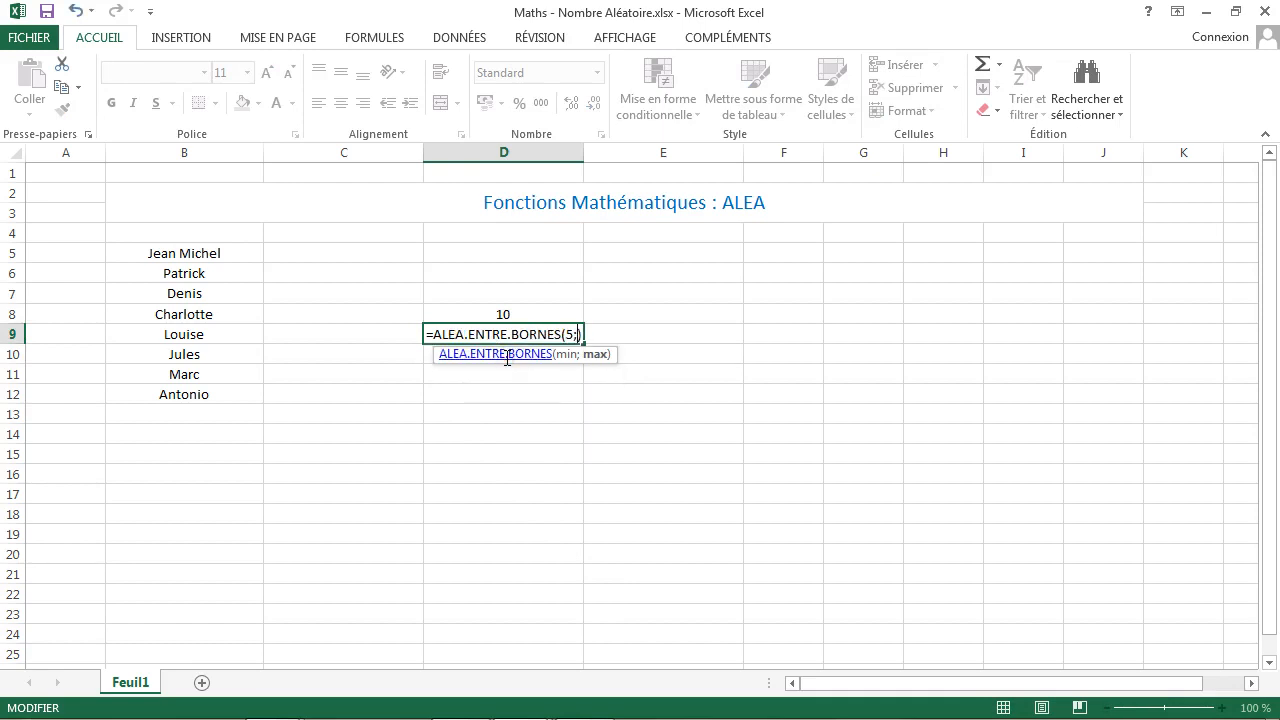
pyautogui.write('10')
pyautogui.press('Return')
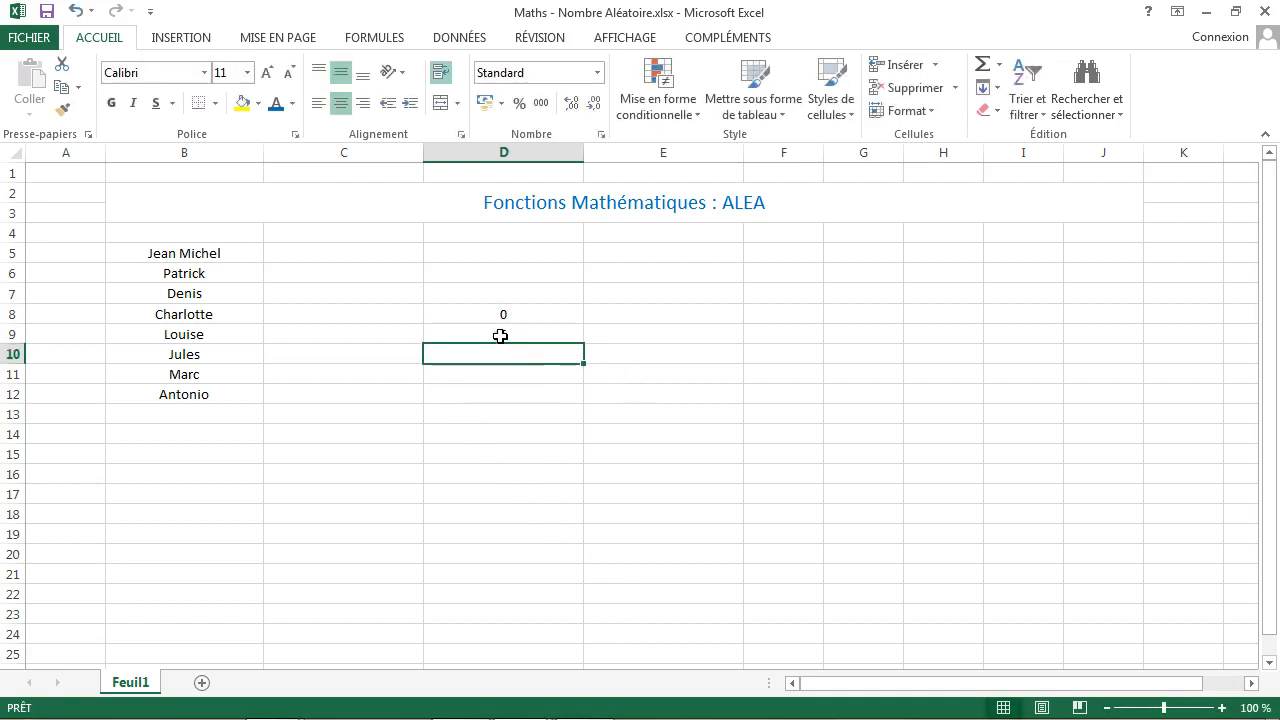
# Recalculate the D9 formula a few times to check the random values drawn between 5 and 10
pyautogui.doubleClick(500, 336)
pyautogui.press('Return')
pyautogui.doubleClick(500, 336)
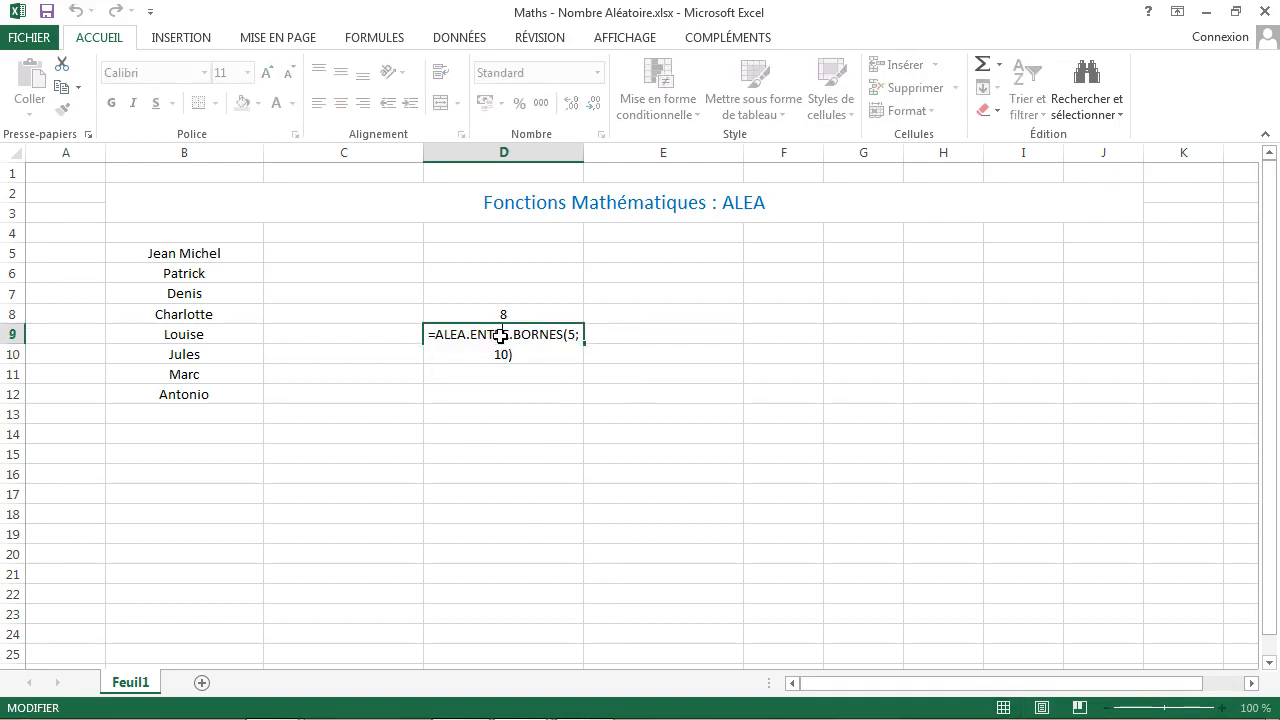
pyautogui.press('Return')
pyautogui.click(500, 336)
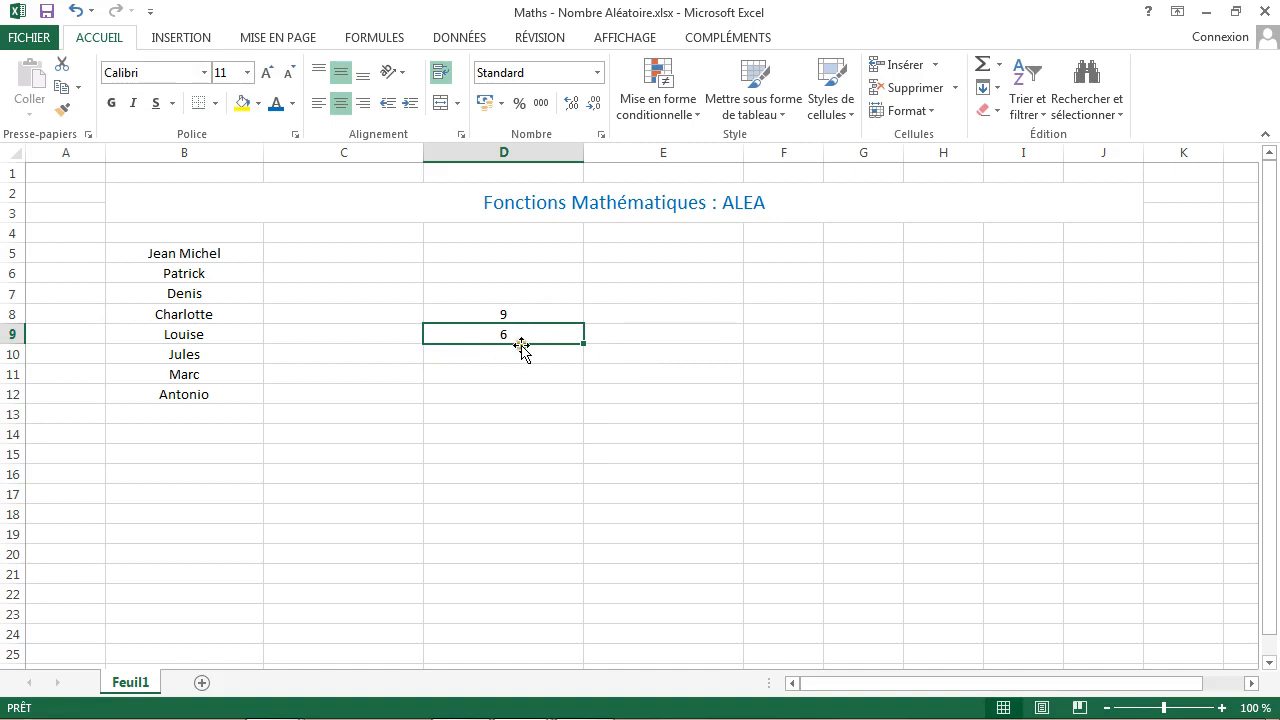
# Force a few more recalculations of the sheet to check the random numbers drawn in D8 and D9
pyautogui.doubleClick(505, 337)
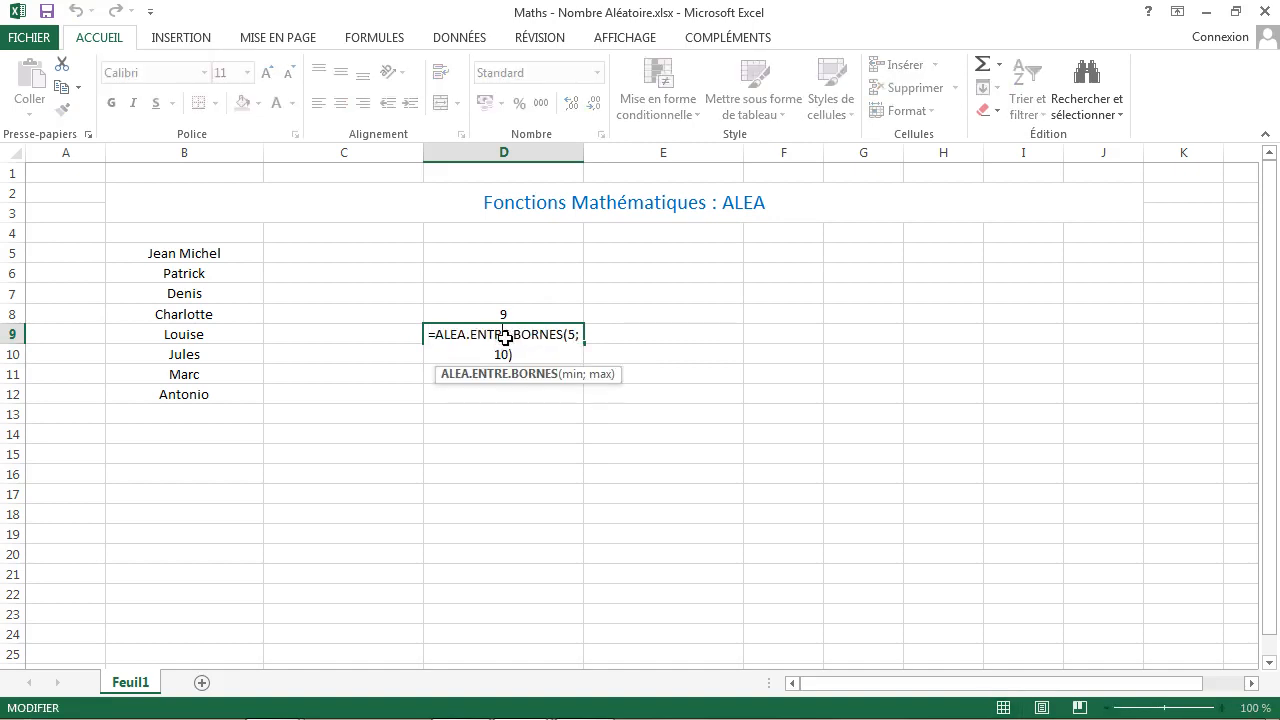
pyautogui.doubleClick(641, 305)
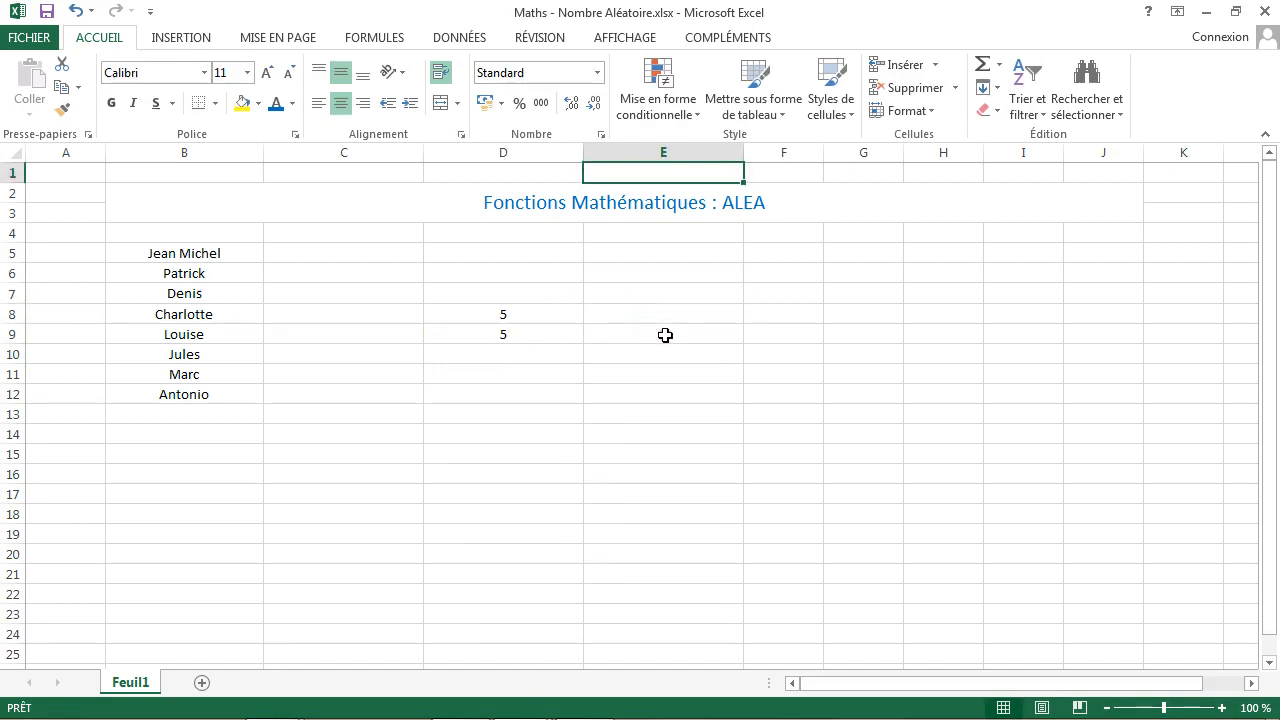
pyautogui.doubleClick(666, 334)
pyautogui.press('Return')
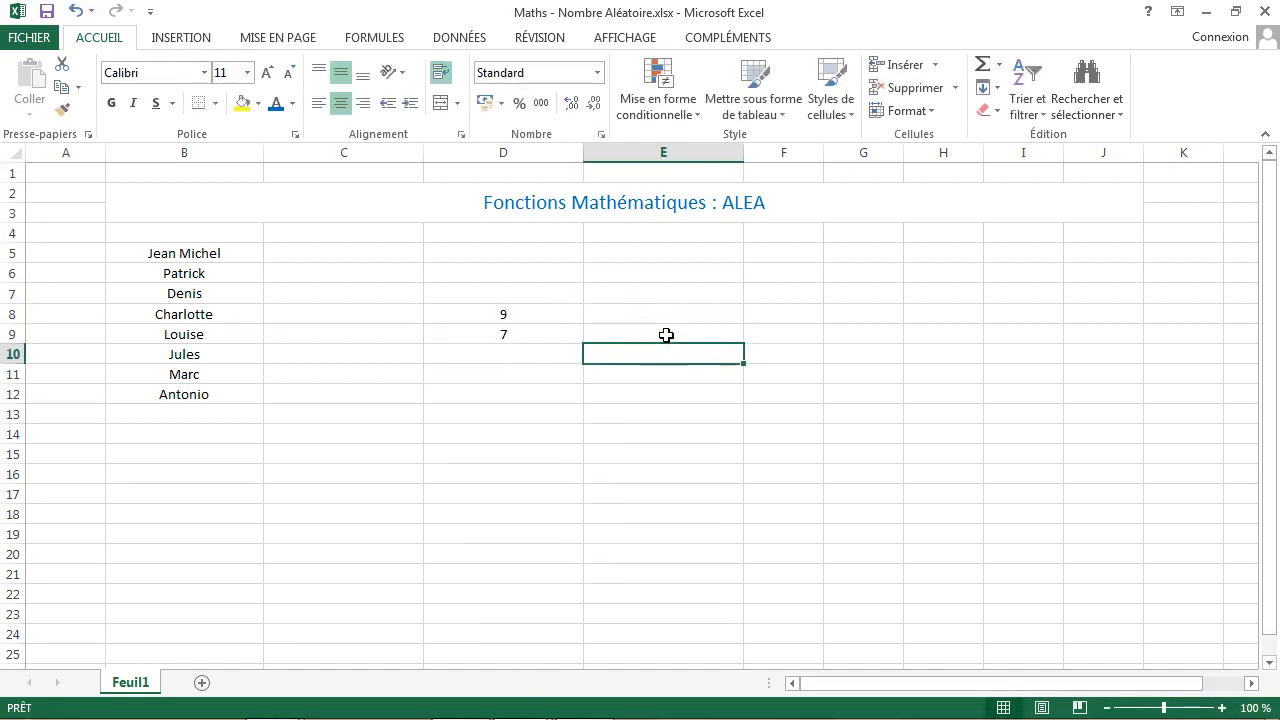
# Clear the random number formulas from cells D8 and D9
pyautogui.click(529, 323)
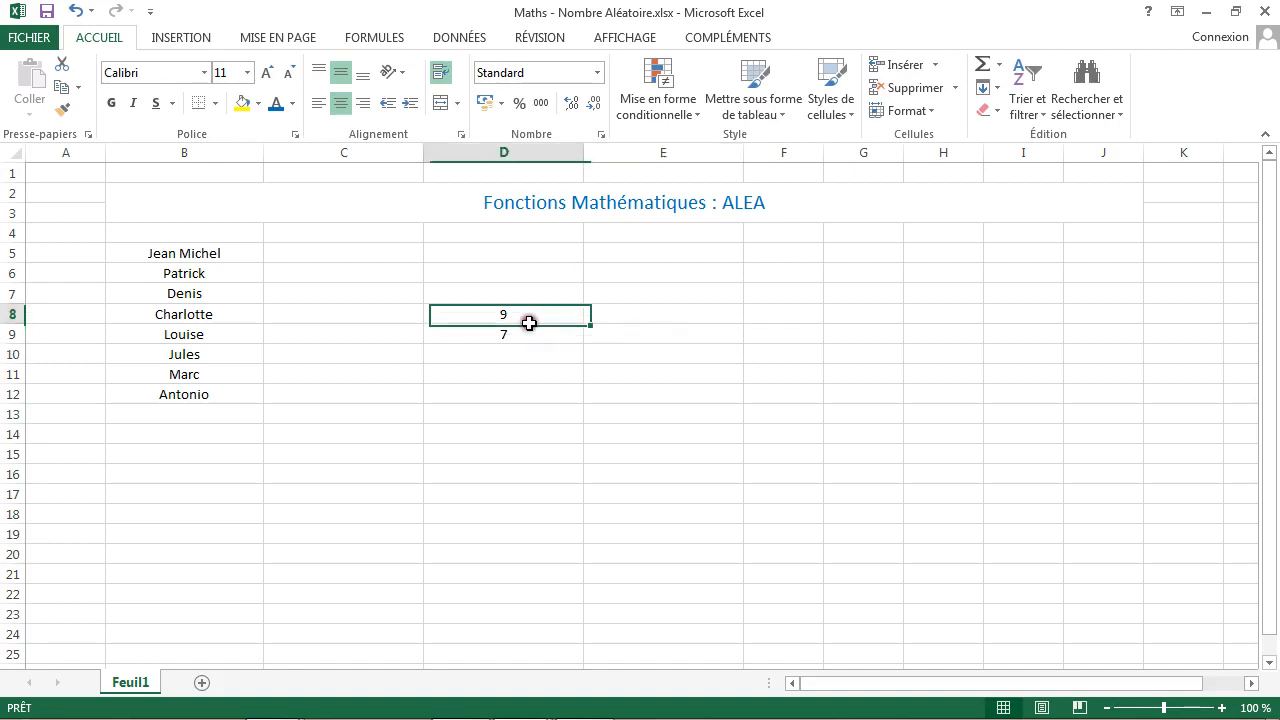
pyautogui.press('Delete')
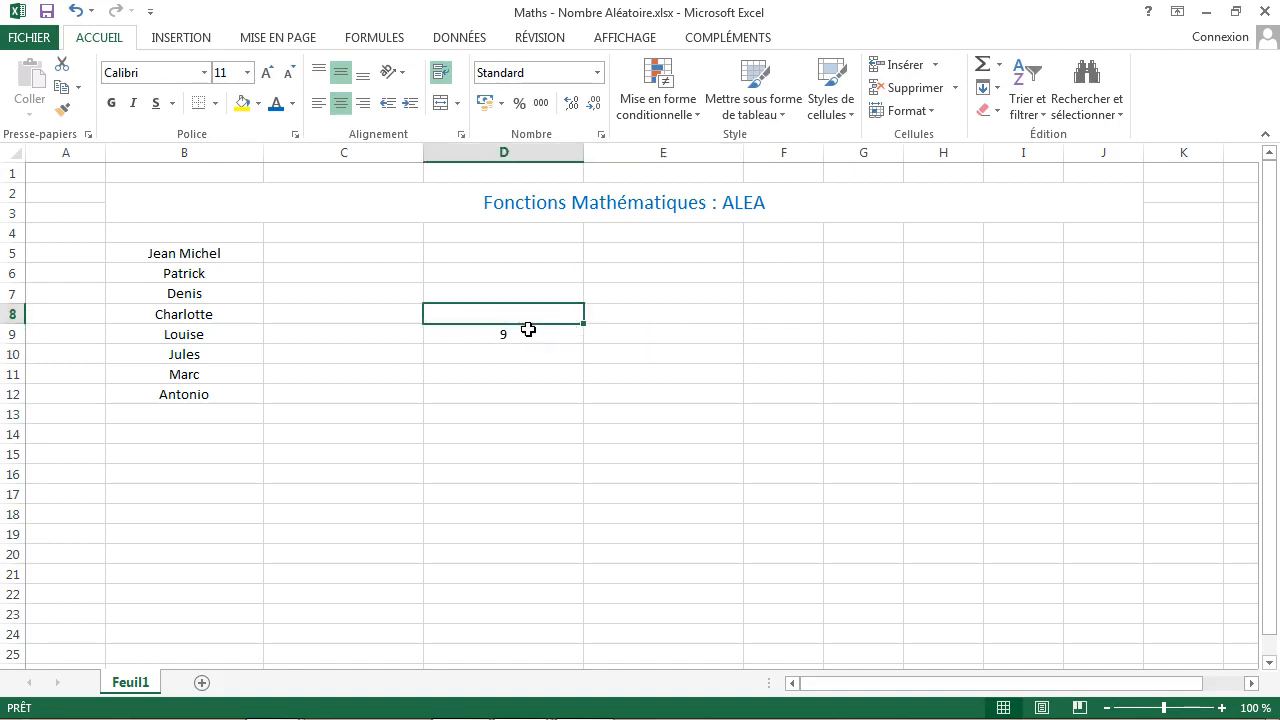
pyautogui.click(528, 330)
pyautogui.press('Delete')
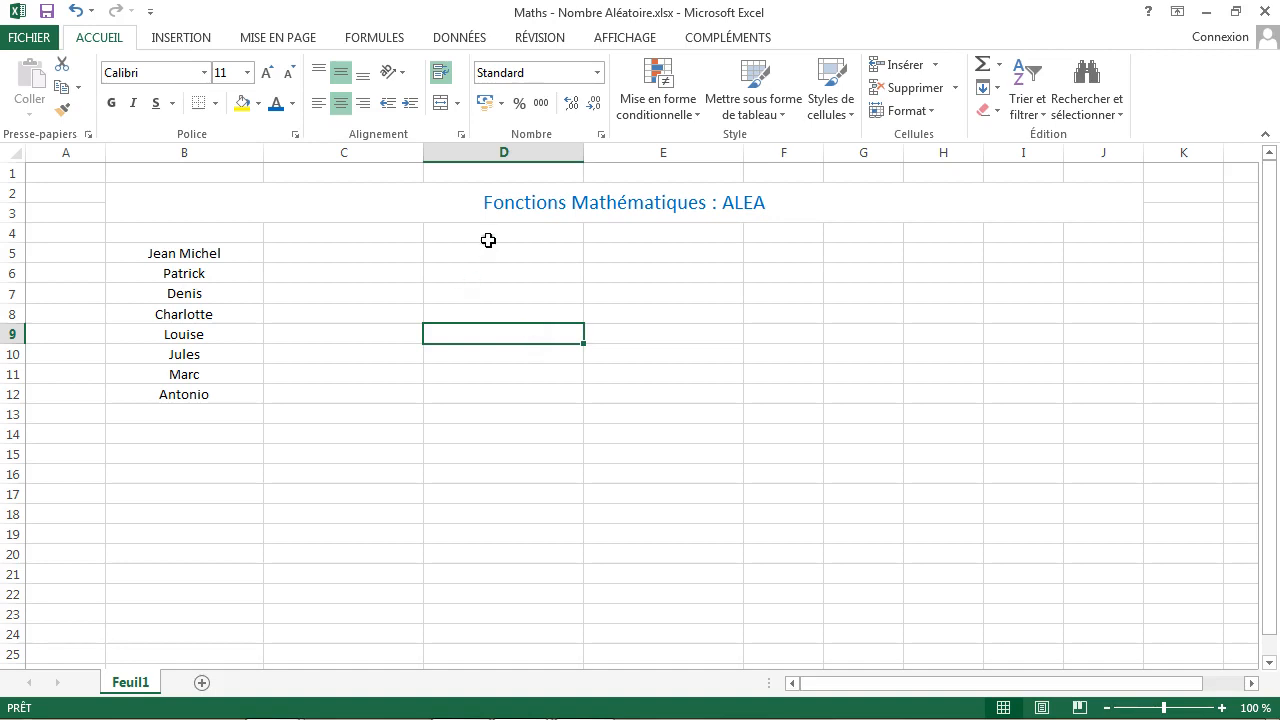
# Review the list of first names in B5:B12 as the source for a random draw
pyautogui.moveTo(489, 238); pyautogui.dragTo(458, 254)
pyautogui.click(536, 398)
pyautogui.click(443, 294)
pyautogui.click(364, 400)
pyautogui.moveTo(206, 251)
pyautogui.mouseDown()
pyautogui.moveTo(210, 401)
pyautogui.moveTo(220, 242)
pyautogui.moveTo(183, 254)
pyautogui.moveTo(184, 394)
pyautogui.moveTo(223, 258)
pyautogui.mouseUp()
pyautogui.click(455, 397)
pyautogui.click(346, 380)
pyautogui.click(223, 257)
pyautogui.click(195, 290)
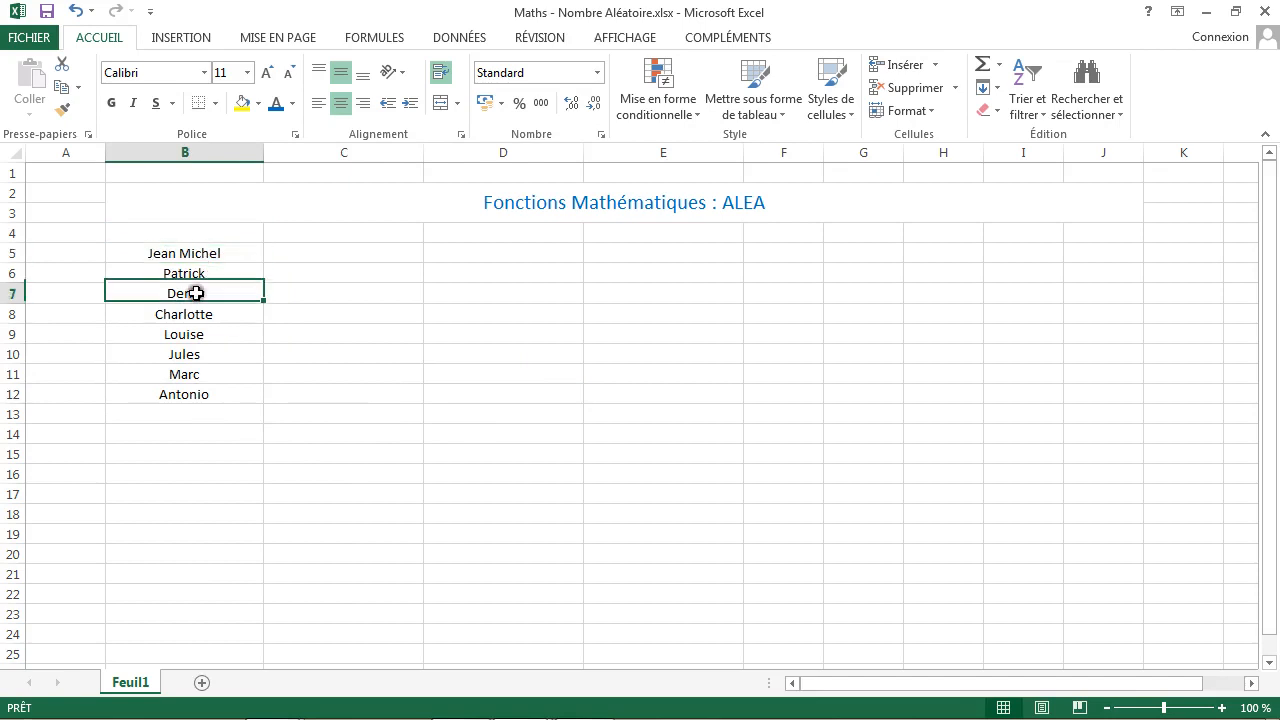
pyautogui.click(214, 375)
pyautogui.click(219, 393)
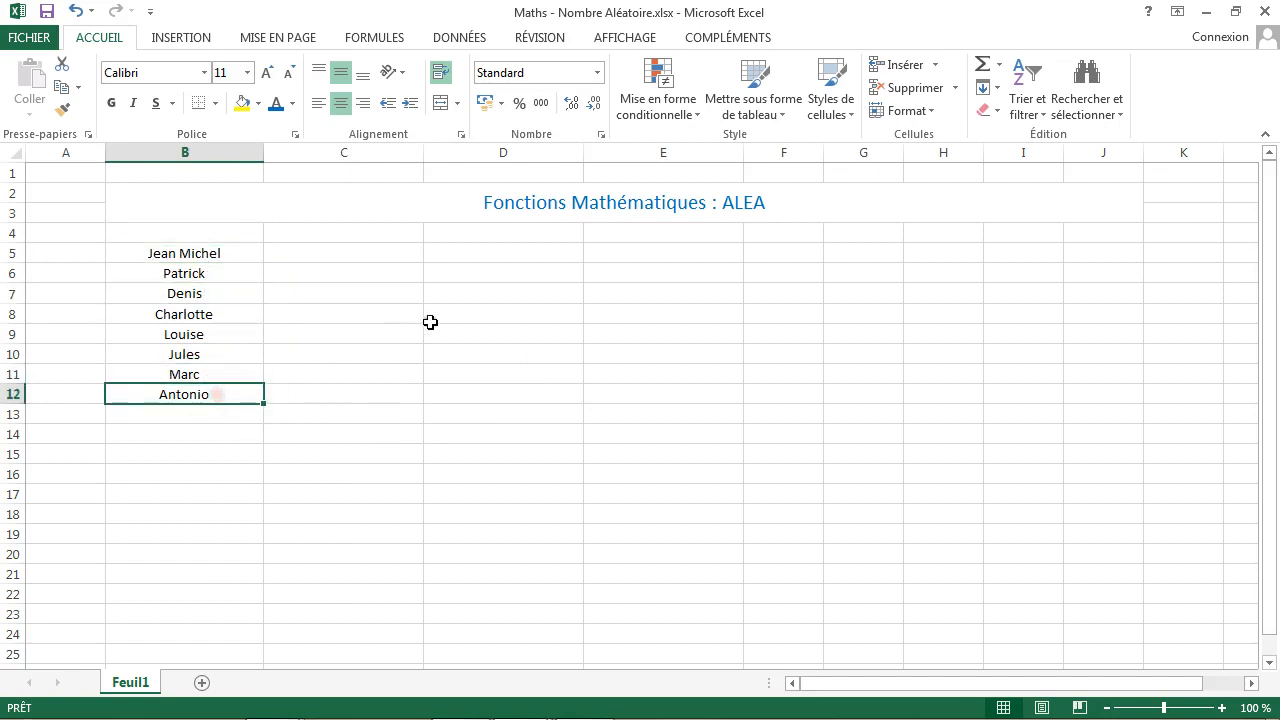
# Start an INDEX formula in D8 with the list of names B5:B12 as its array
pyautogui.click(428, 318)
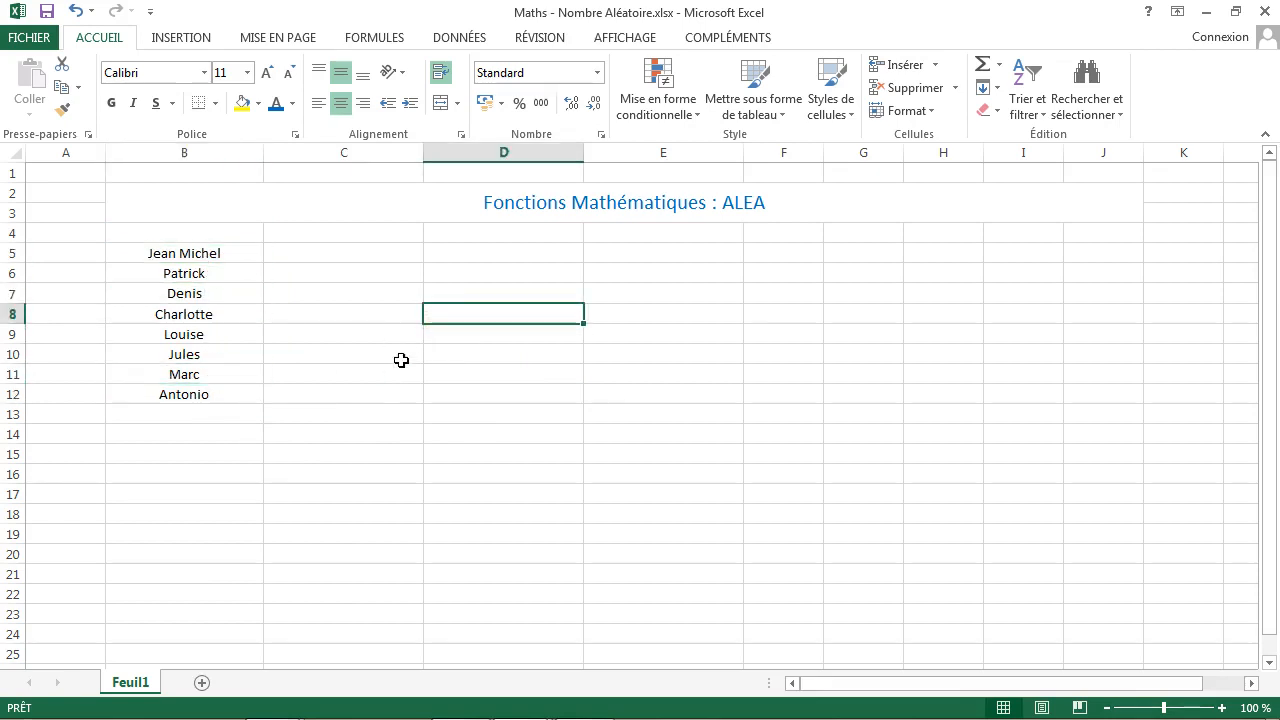
pyautogui.write('=')
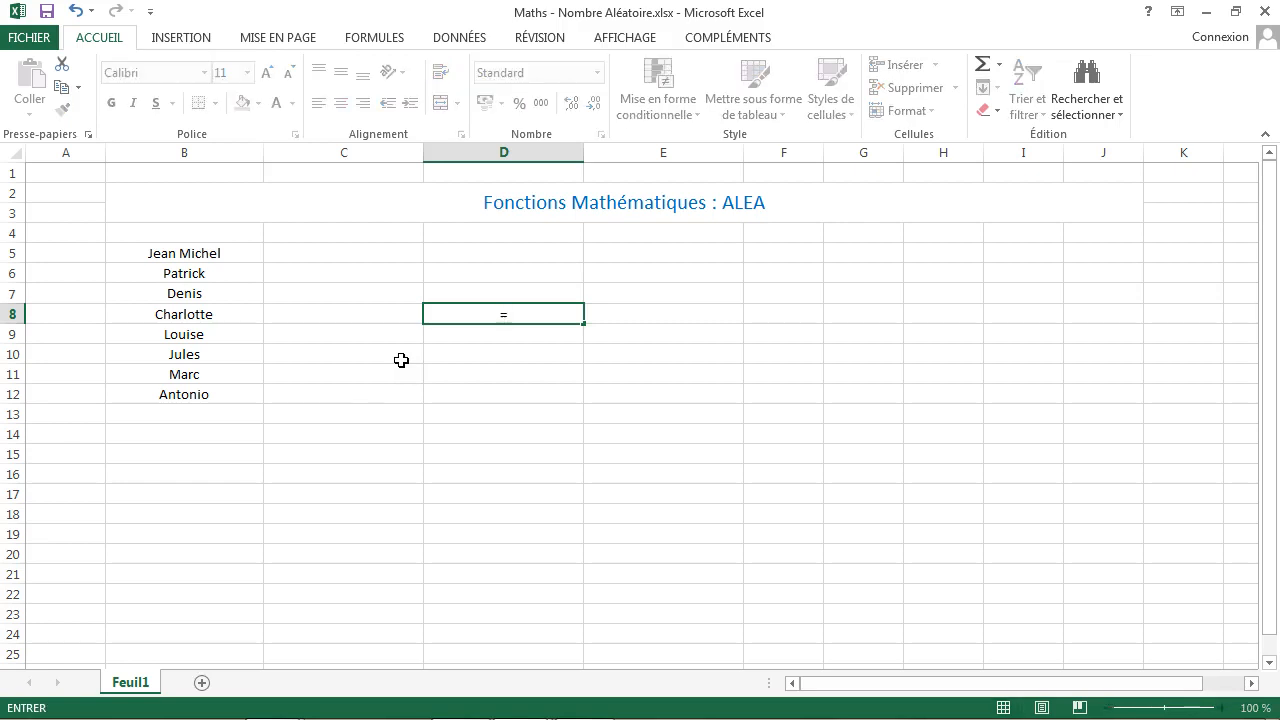
pyautogui.write('INDE')
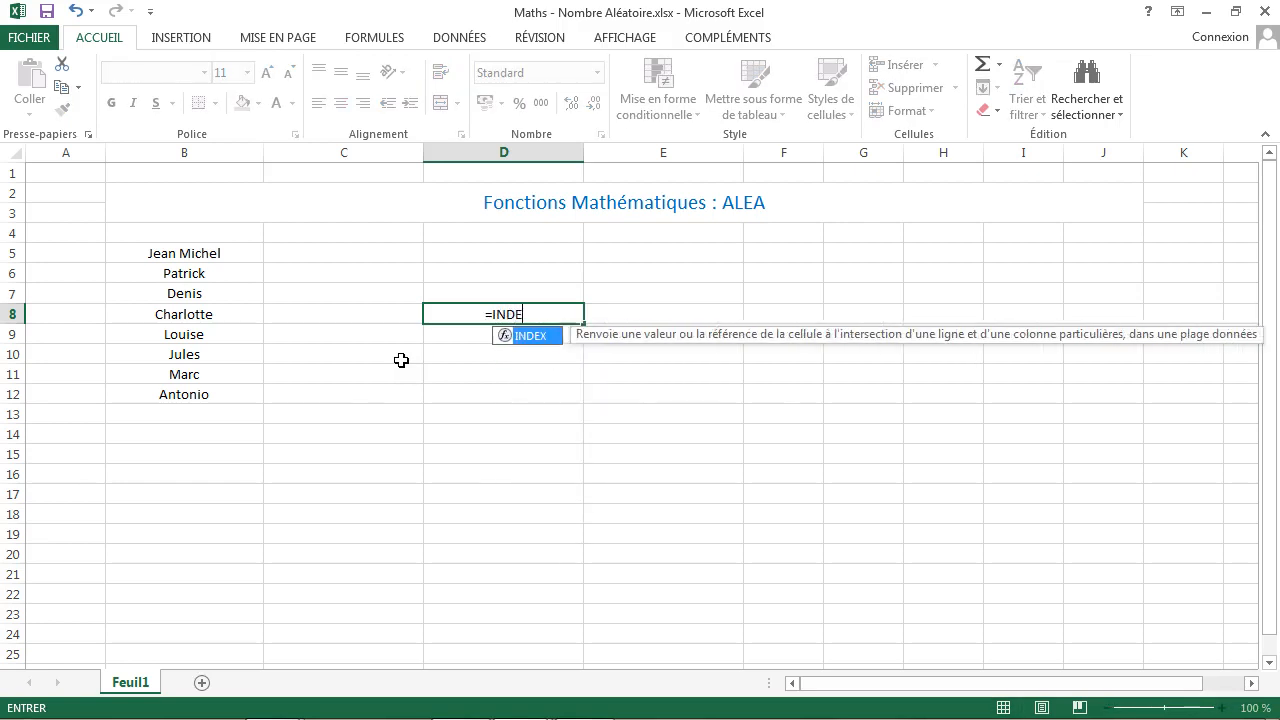
pyautogui.write('X(')
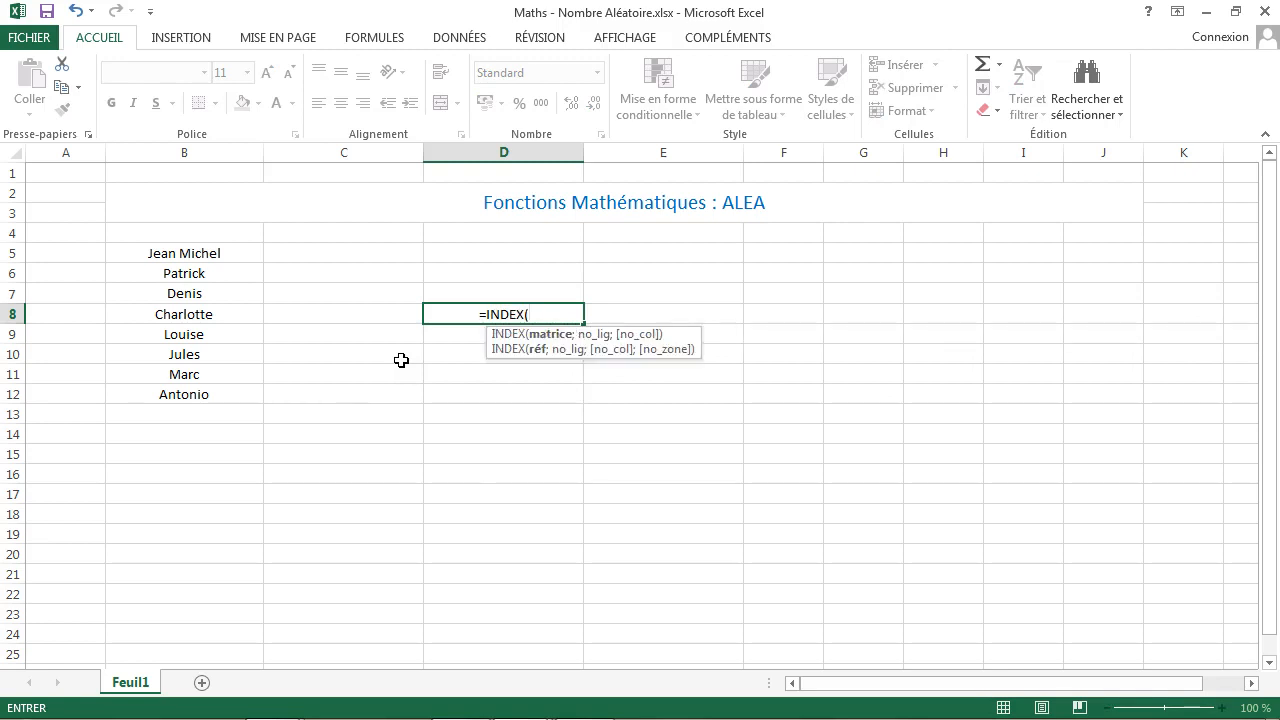
pyautogui.click(220, 253)
pyautogui.moveTo(220, 253); pyautogui.dragTo(229, 397)
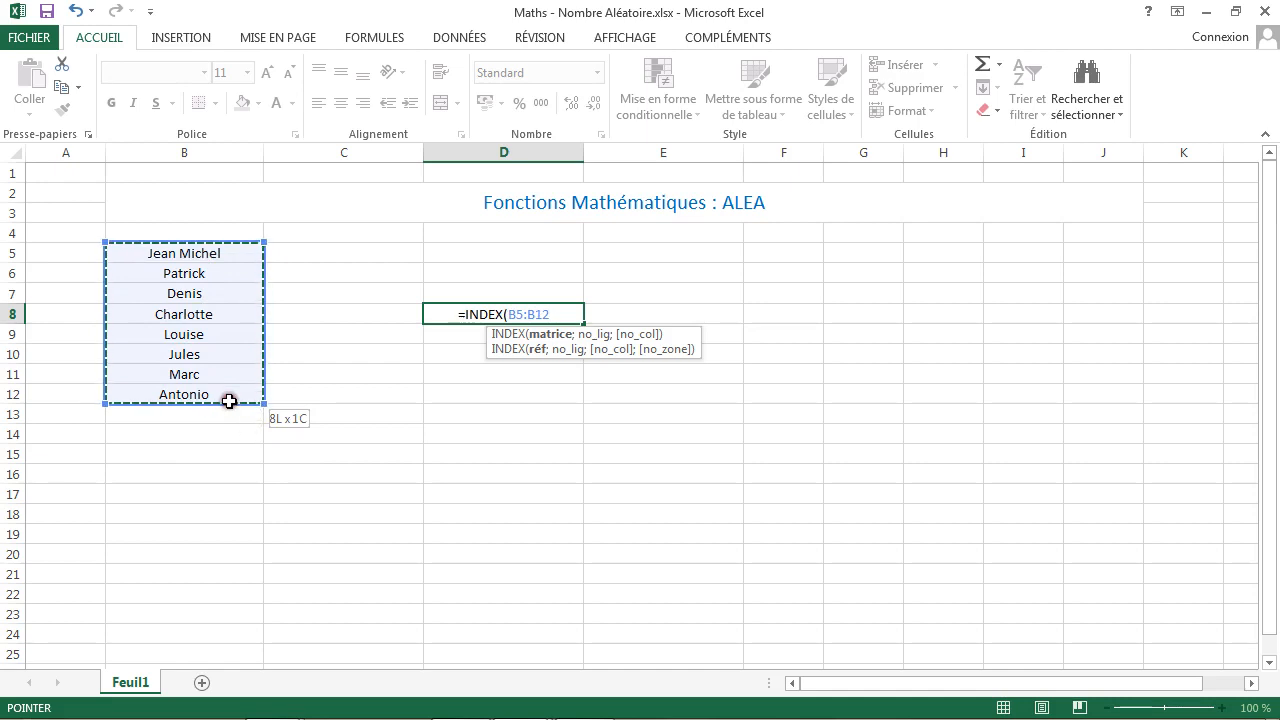
pyautogui.write(';')
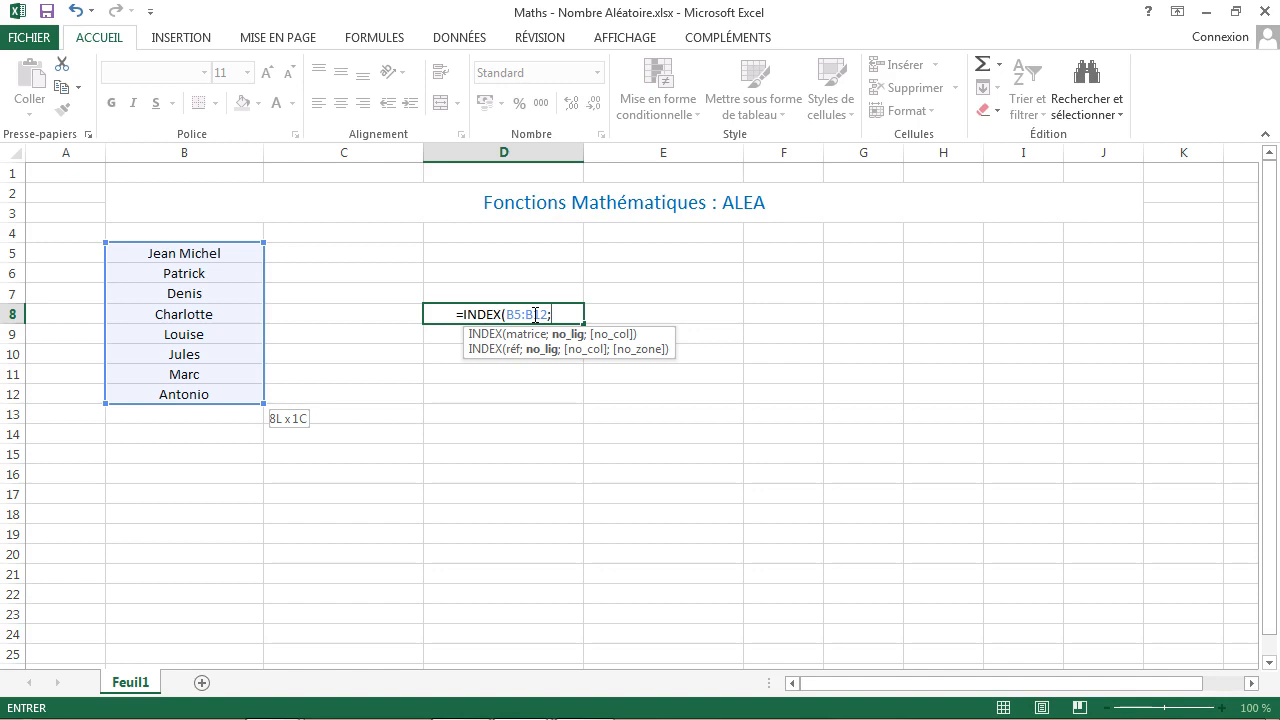
pyautogui.write('rand')
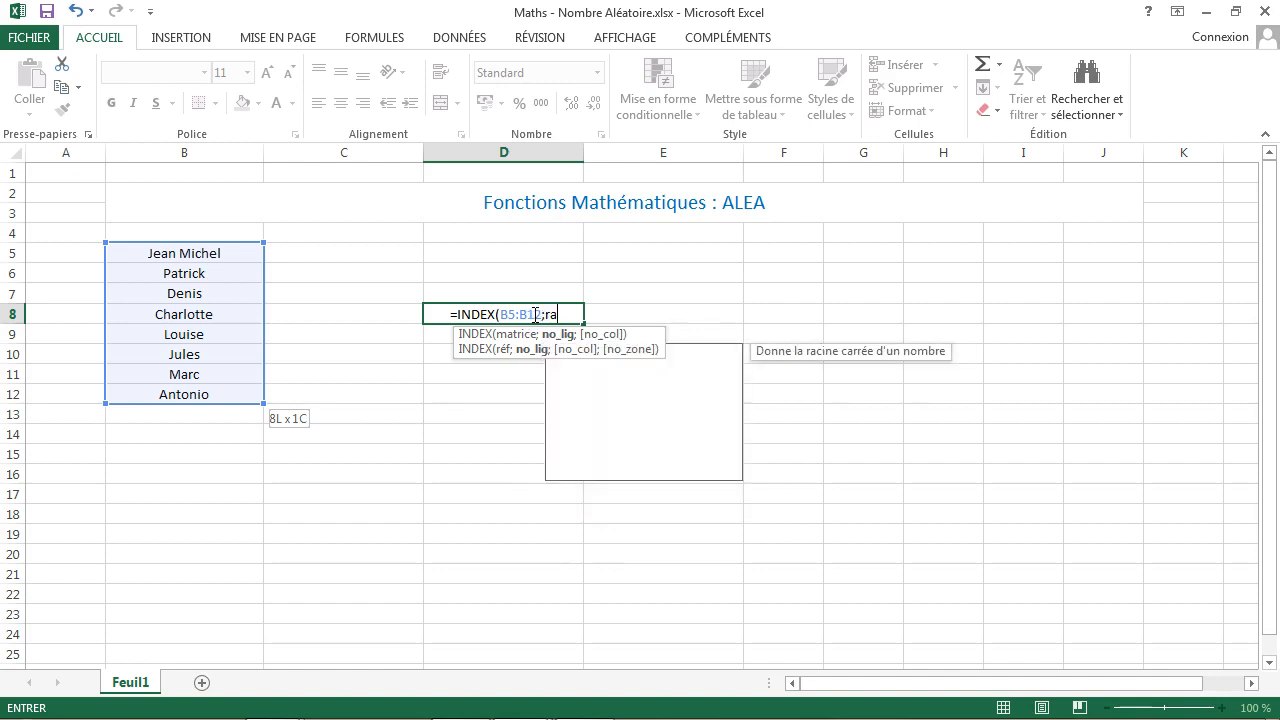
pyautogui.press('BackSpace')
pyautogui.press('BackSpace')
pyautogui.press('BackSpace')
pyautogui.press('BackSpace')
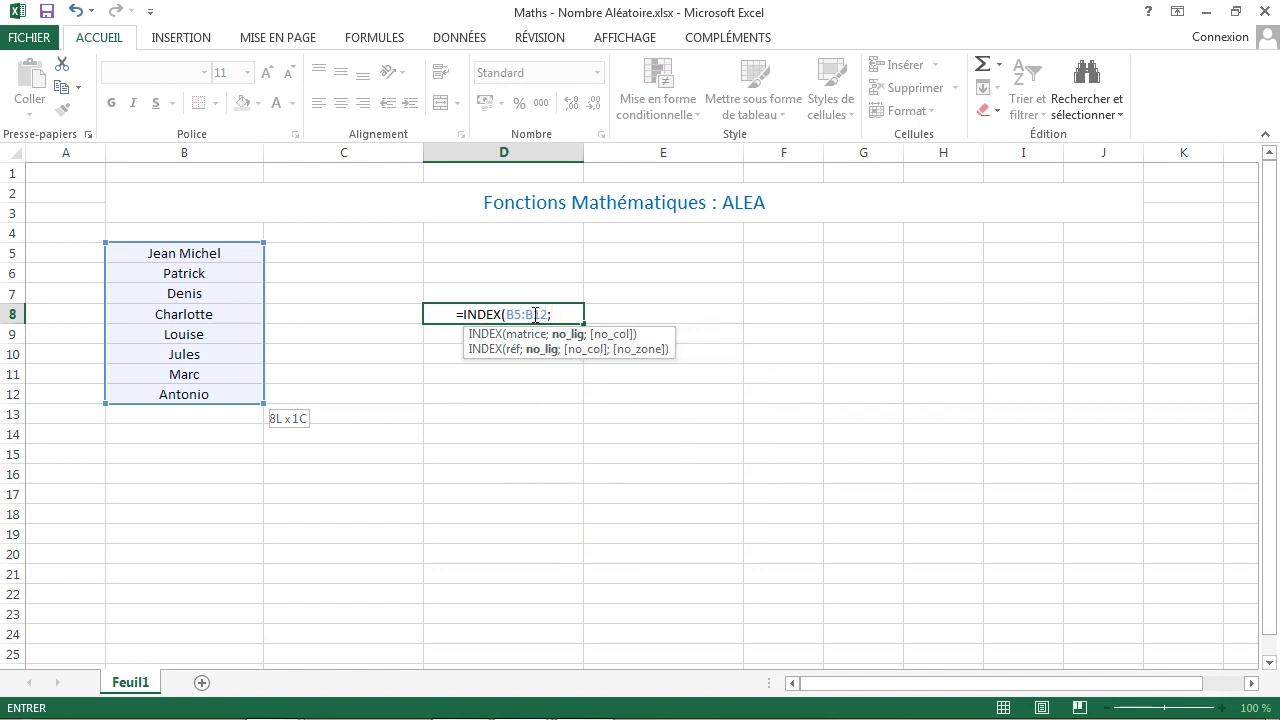
# Complete the INDEX formula in D8 with ALEA.ENTRE.BORNES(1;8) as the row number and 1 as the column number
pyautogui.write('ALE')
pyautogui.press('Down')
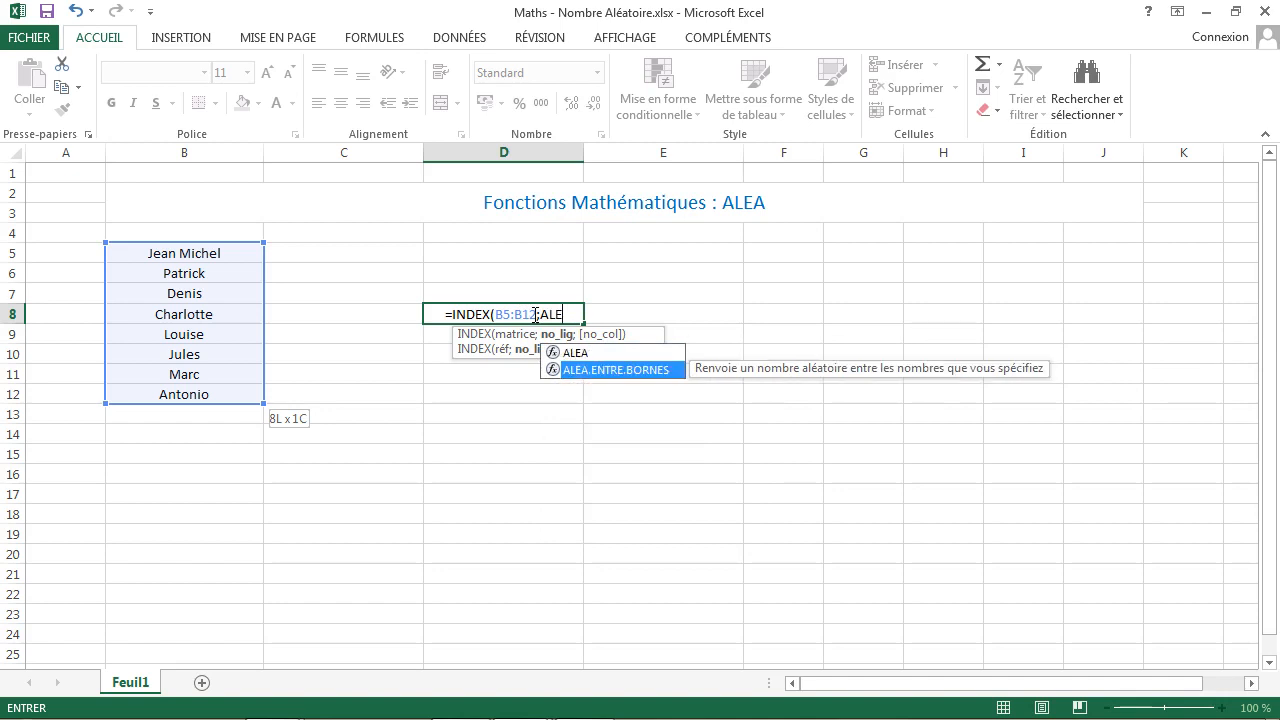
pyautogui.press('Tab')
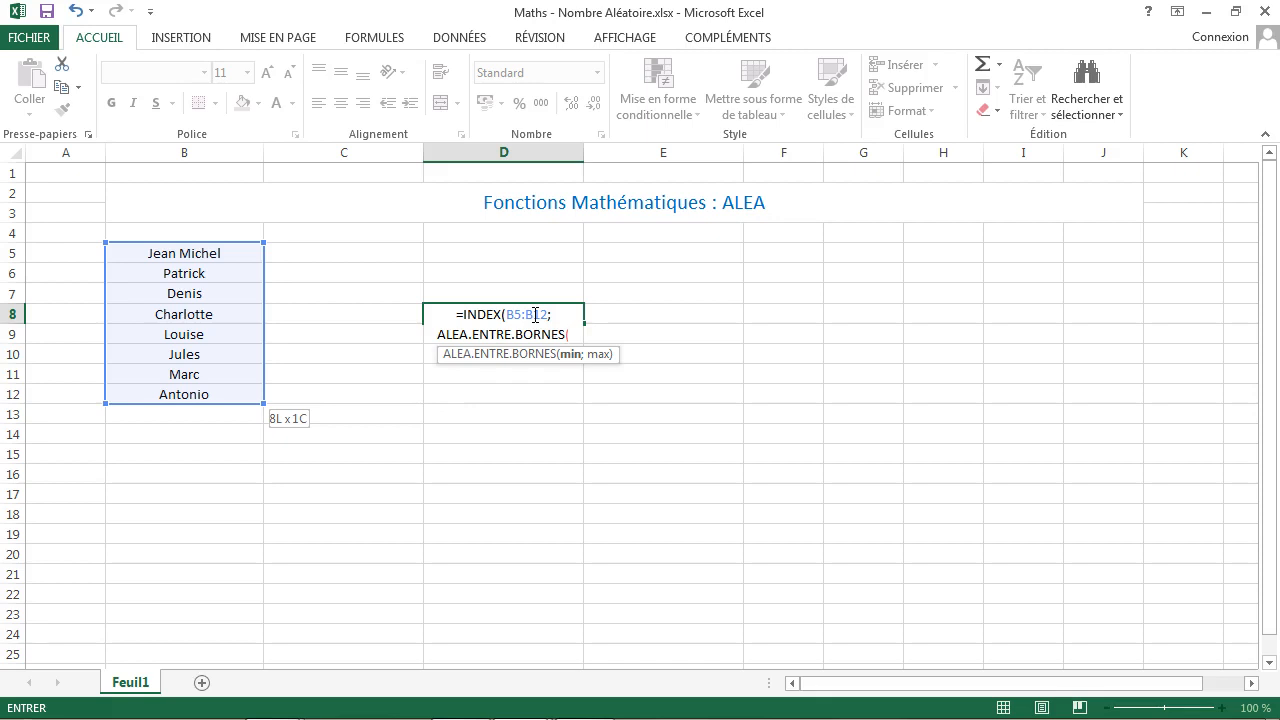
pyautogui.write('1;')
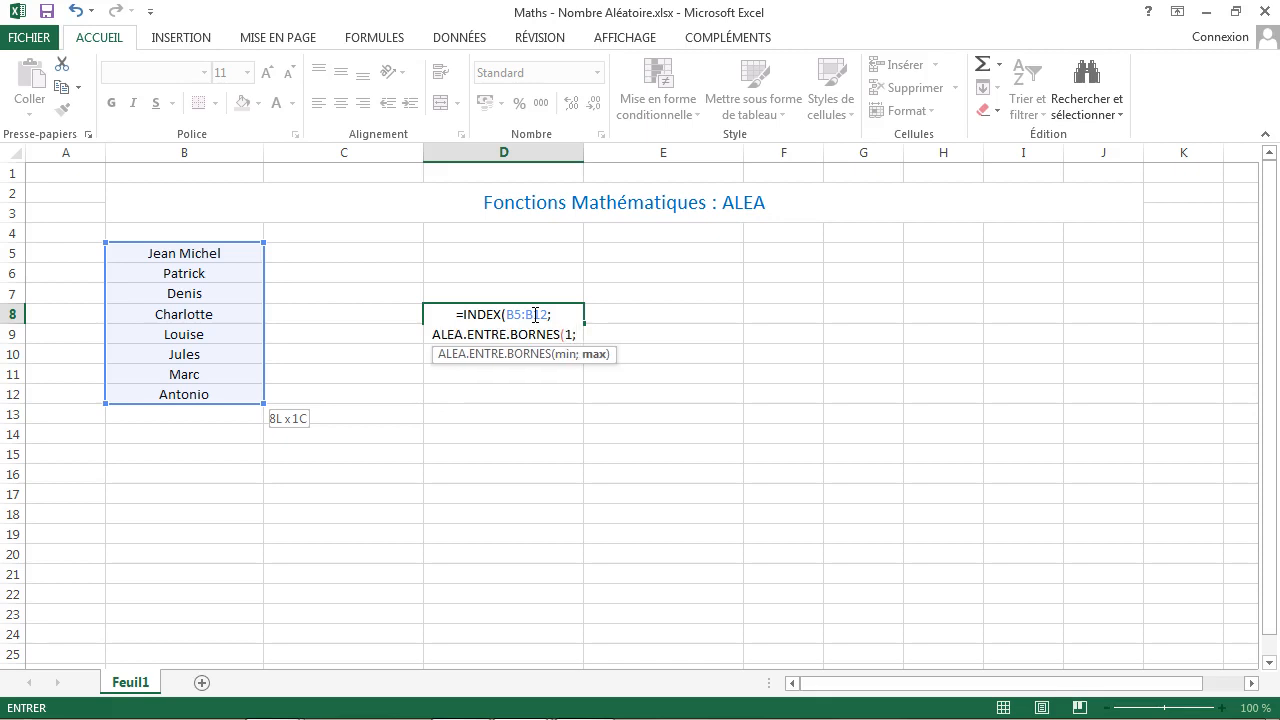
pyautogui.write('8)')
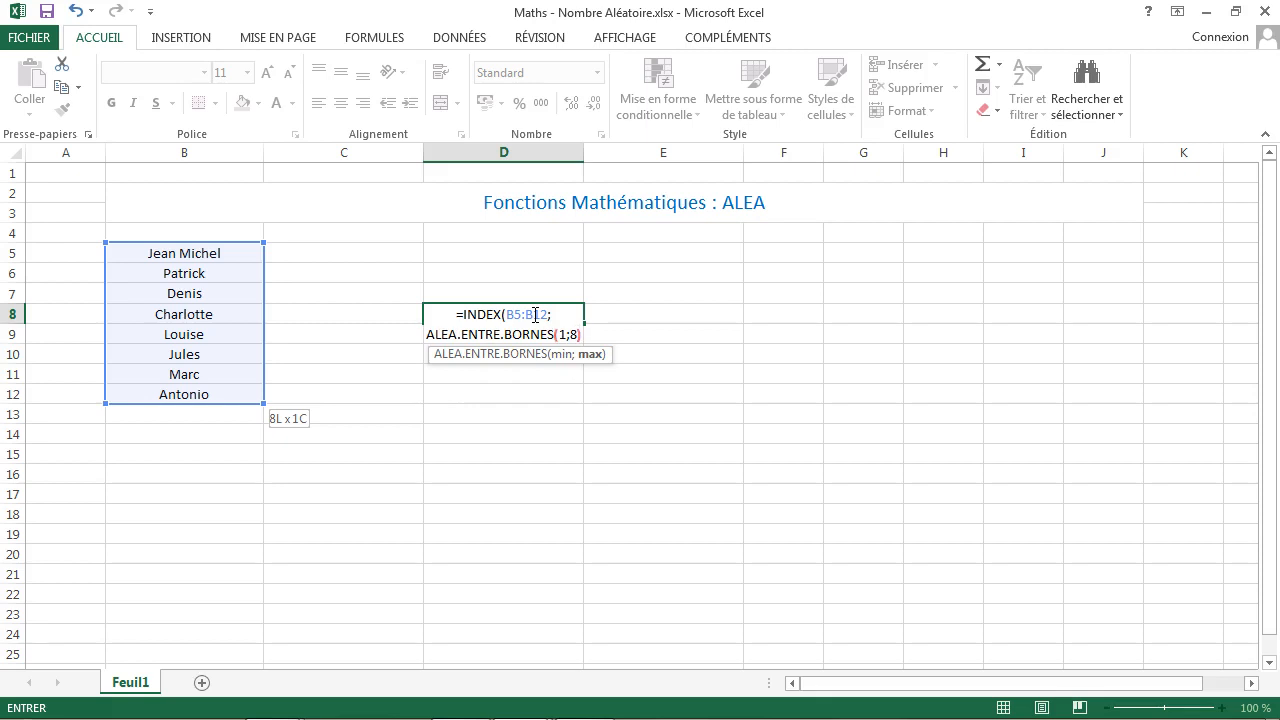
pyautogui.write(';')
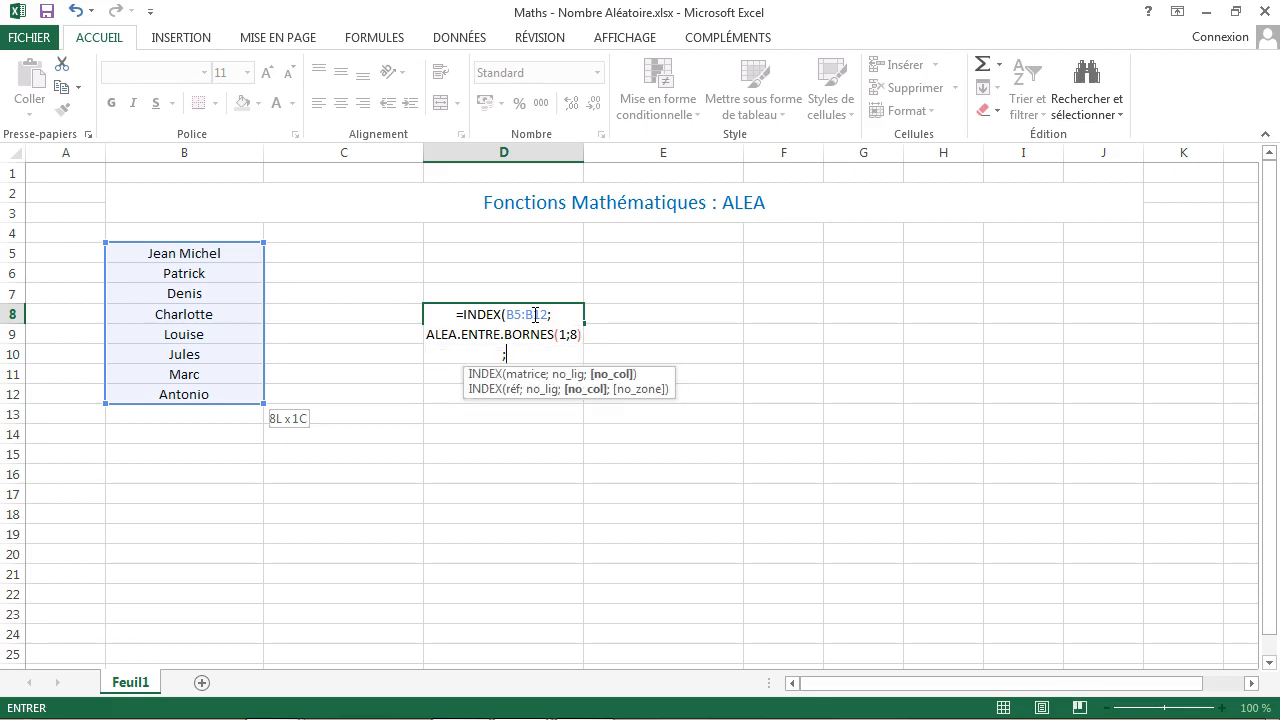
pyautogui.write('1)')
pyautogui.press('Return')
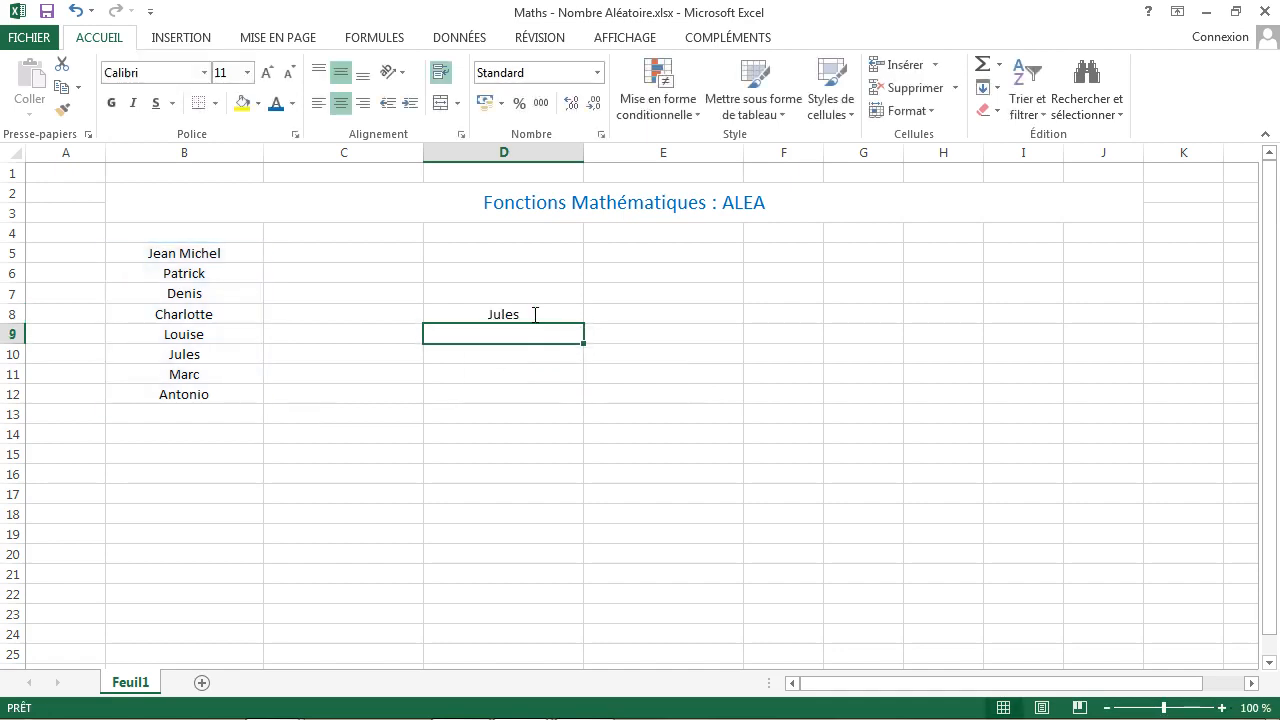
# Recalculate the sheet repeatedly by validating empty cells in column E to check the names drawn in D8
pyautogui.click(535, 315)
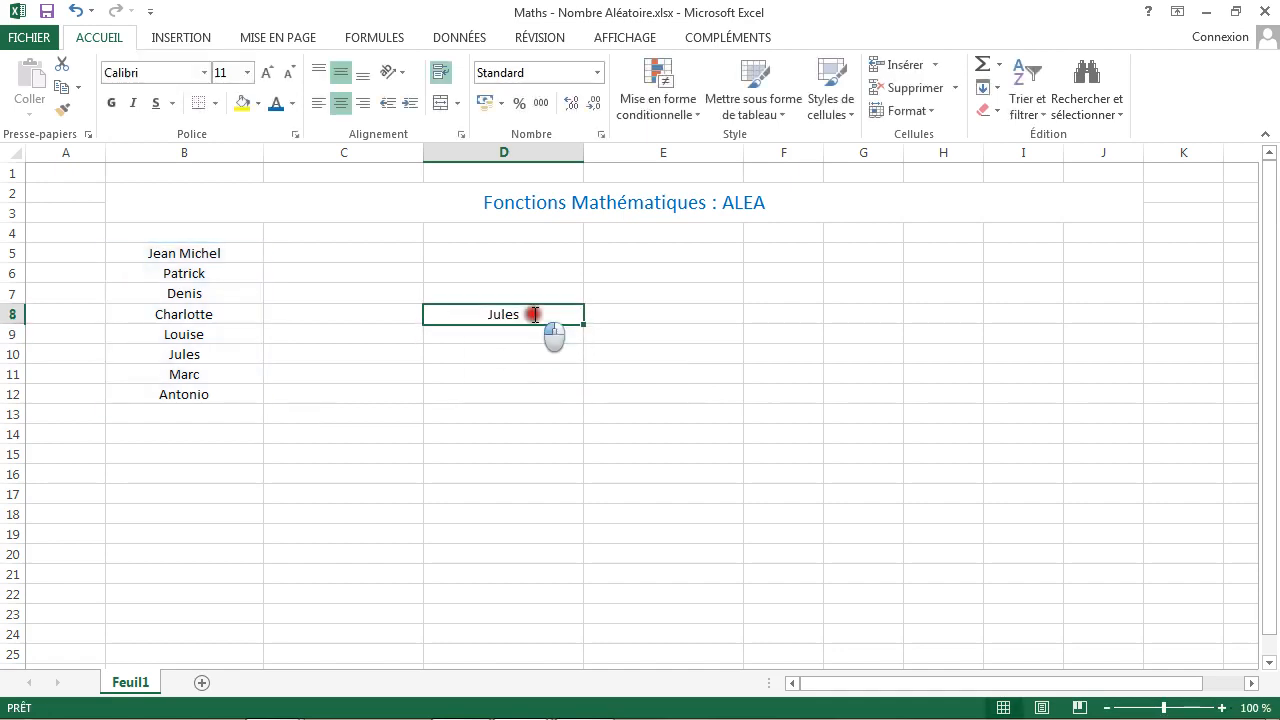
pyautogui.doubleClick(595, 295)
pyautogui.press('Return')
pyautogui.click(595, 296)
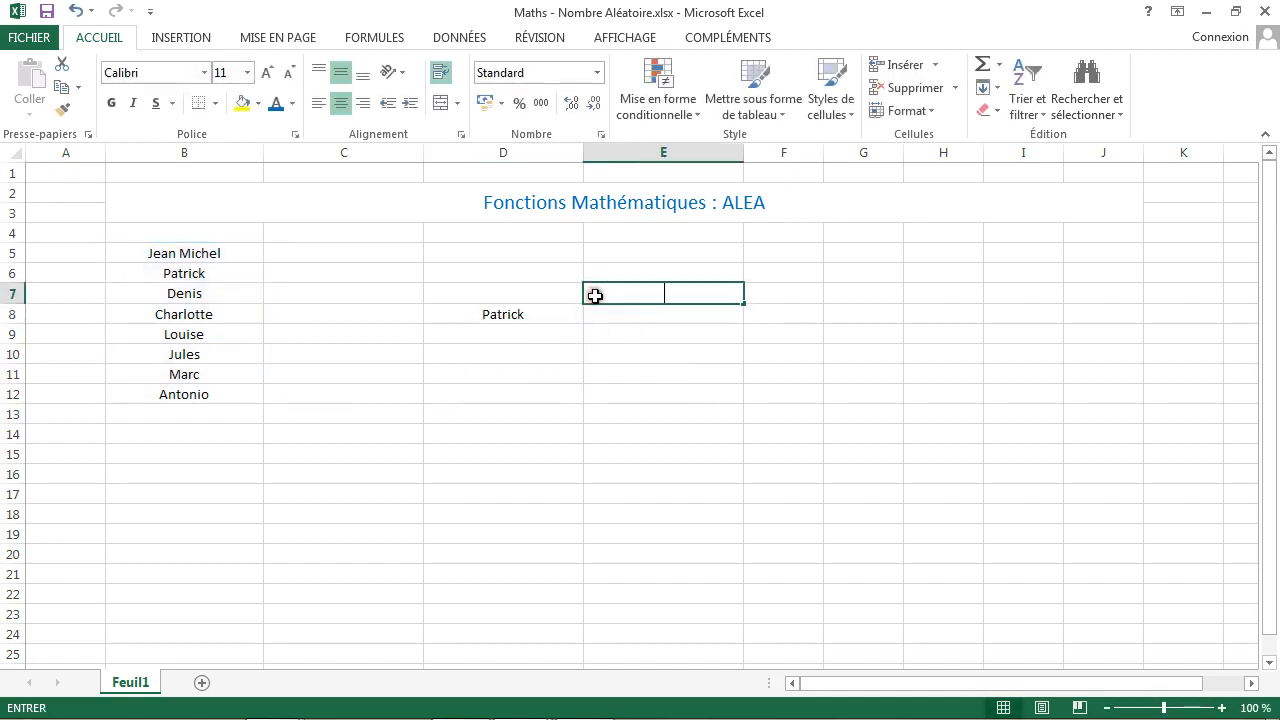
pyautogui.doubleClick(595, 295)
pyautogui.press('Return')
pyautogui.click(595, 296)
pyautogui.doubleClick(595, 296)
pyautogui.press('Return')
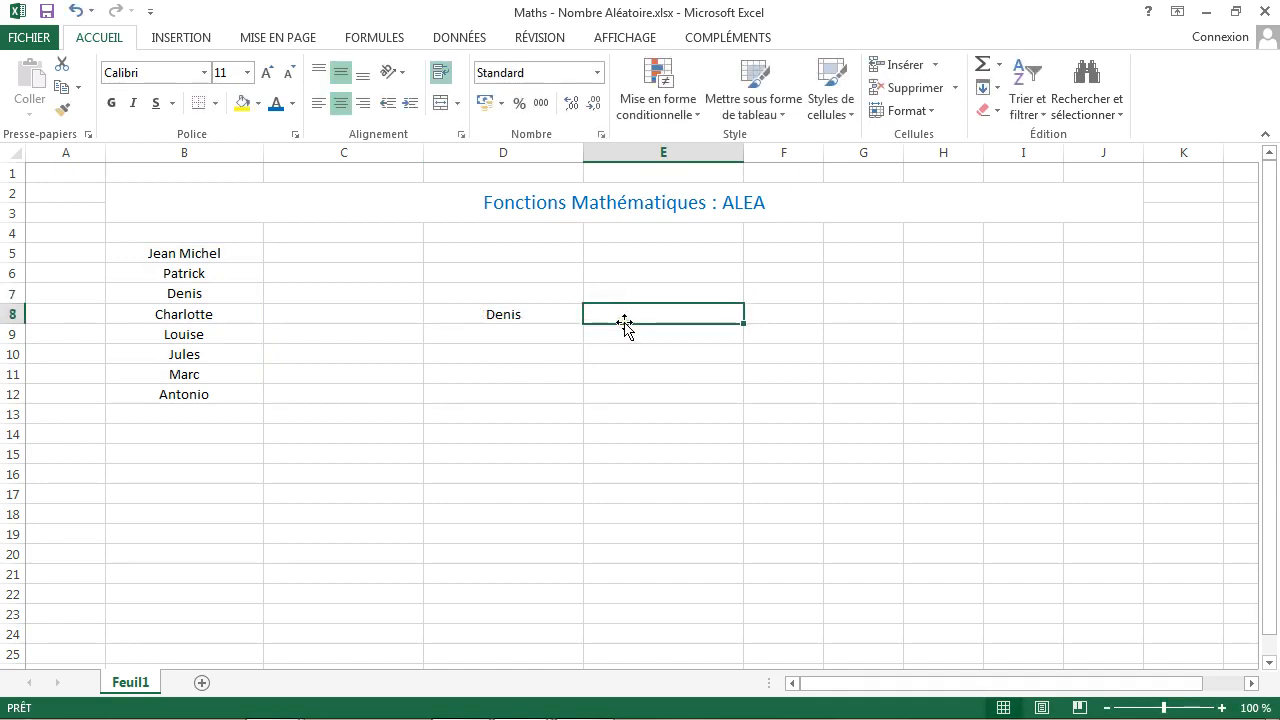
pyautogui.doubleClick(634, 310)
pyautogui.press('Return')
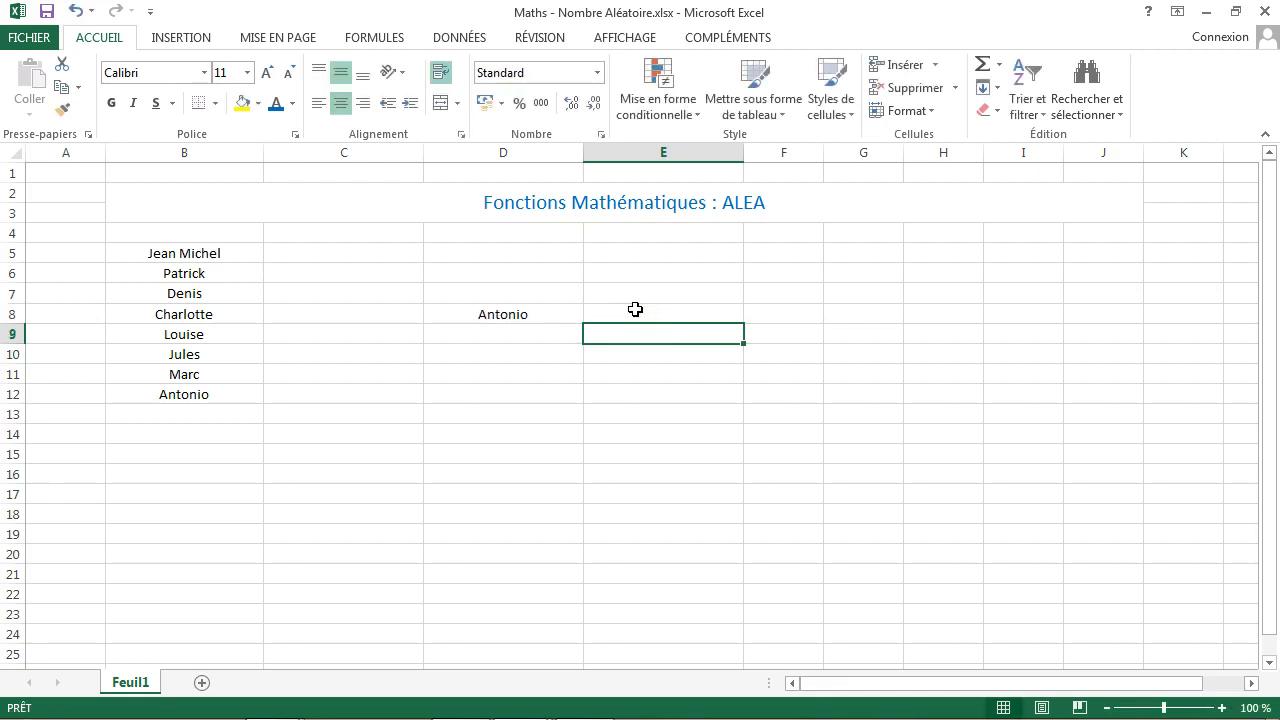
pyautogui.doubleClick(634, 310)
pyautogui.press('Return')
pyautogui.doubleClick(634, 310)
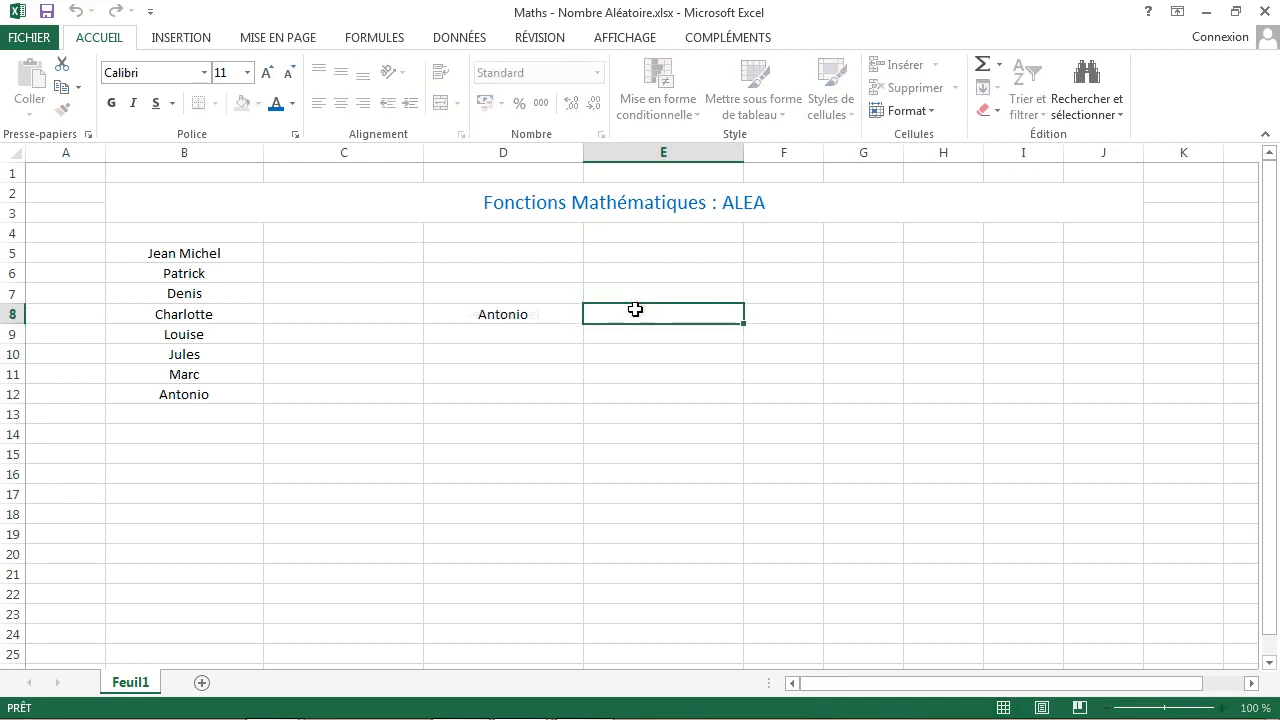
pyautogui.press('Return')
pyautogui.doubleClick(634, 310)
pyautogui.press('Return')
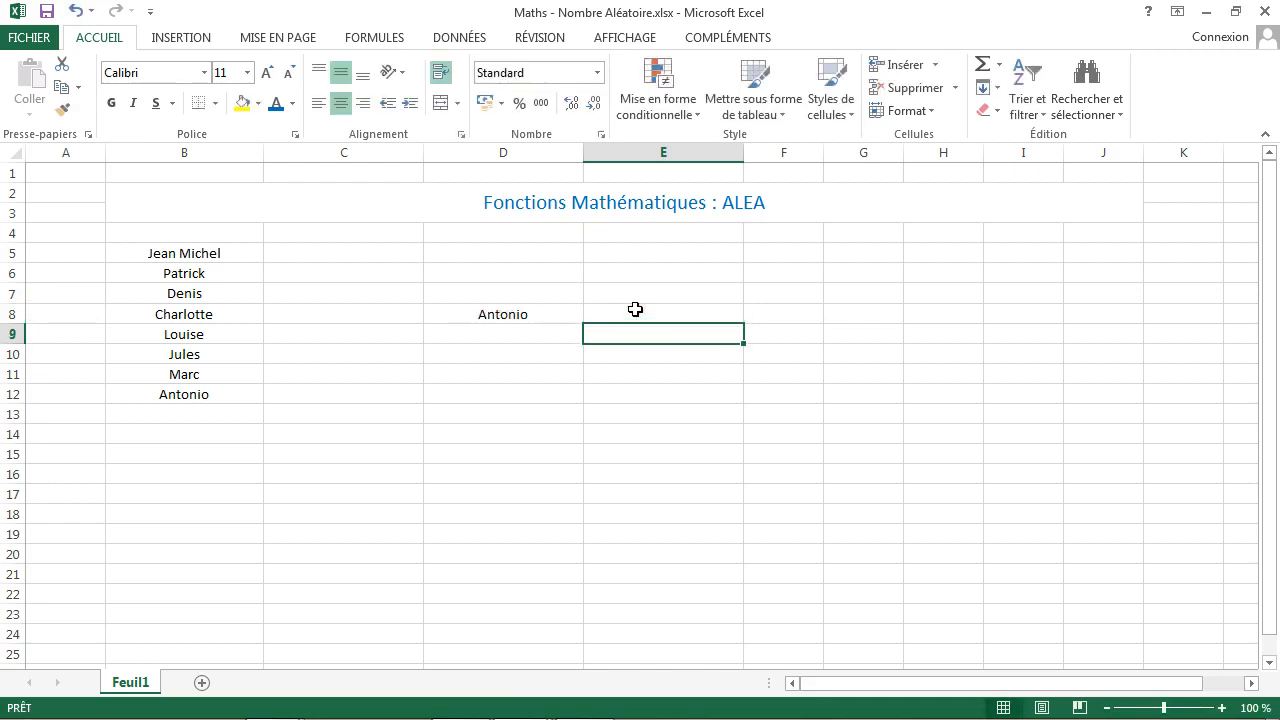
pyautogui.doubleClick(635, 310)
pyautogui.click(627, 472)
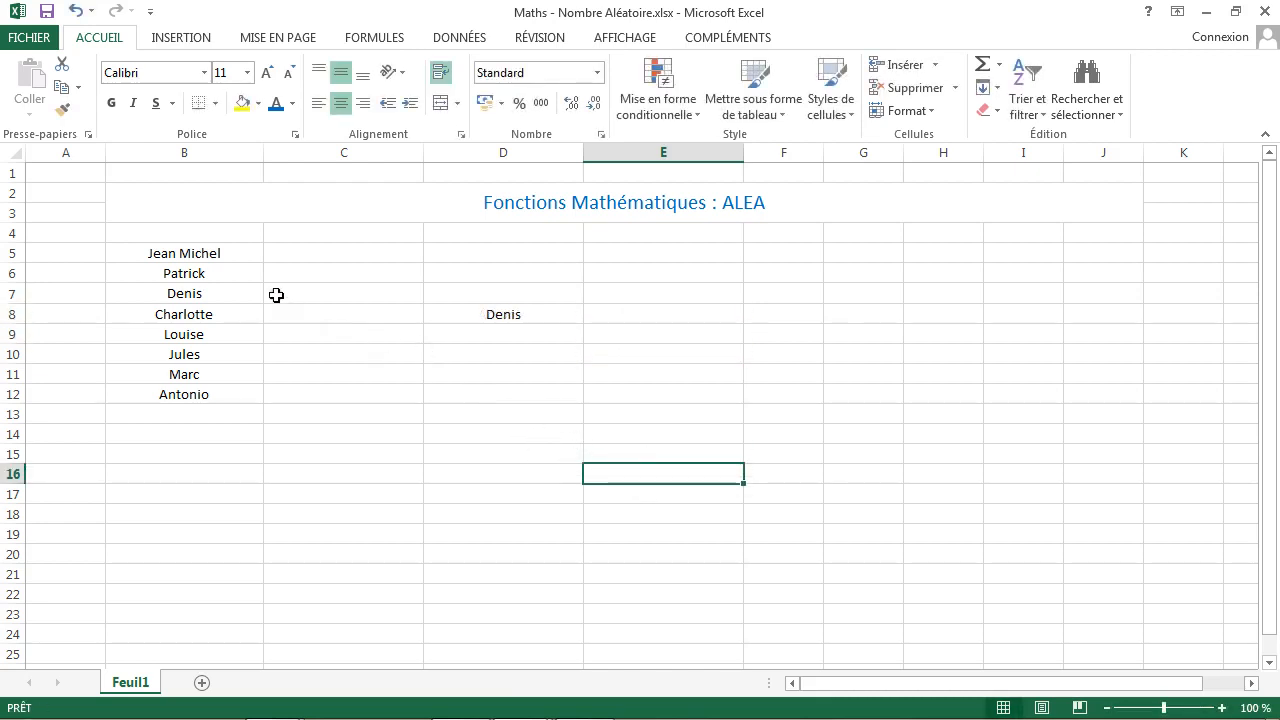
# Enter an additional first name in C5 to start a second column of names
pyautogui.click(217, 254)
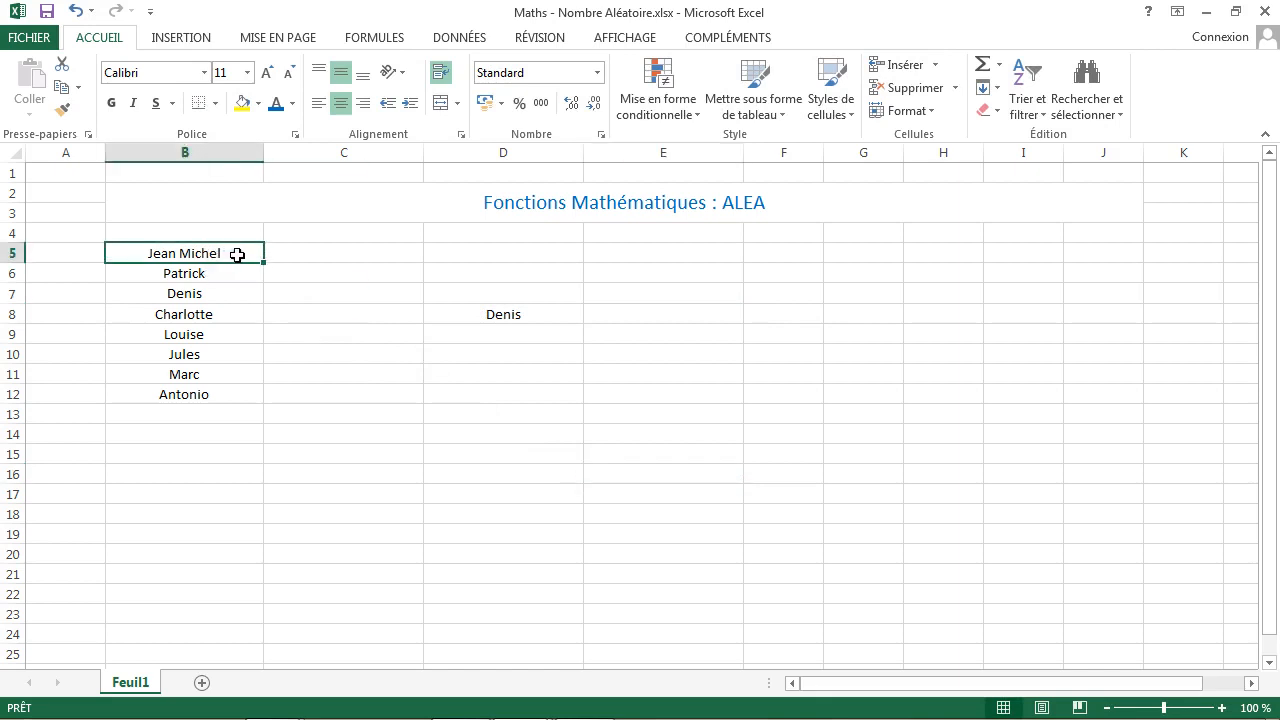
pyautogui.click(301, 261)
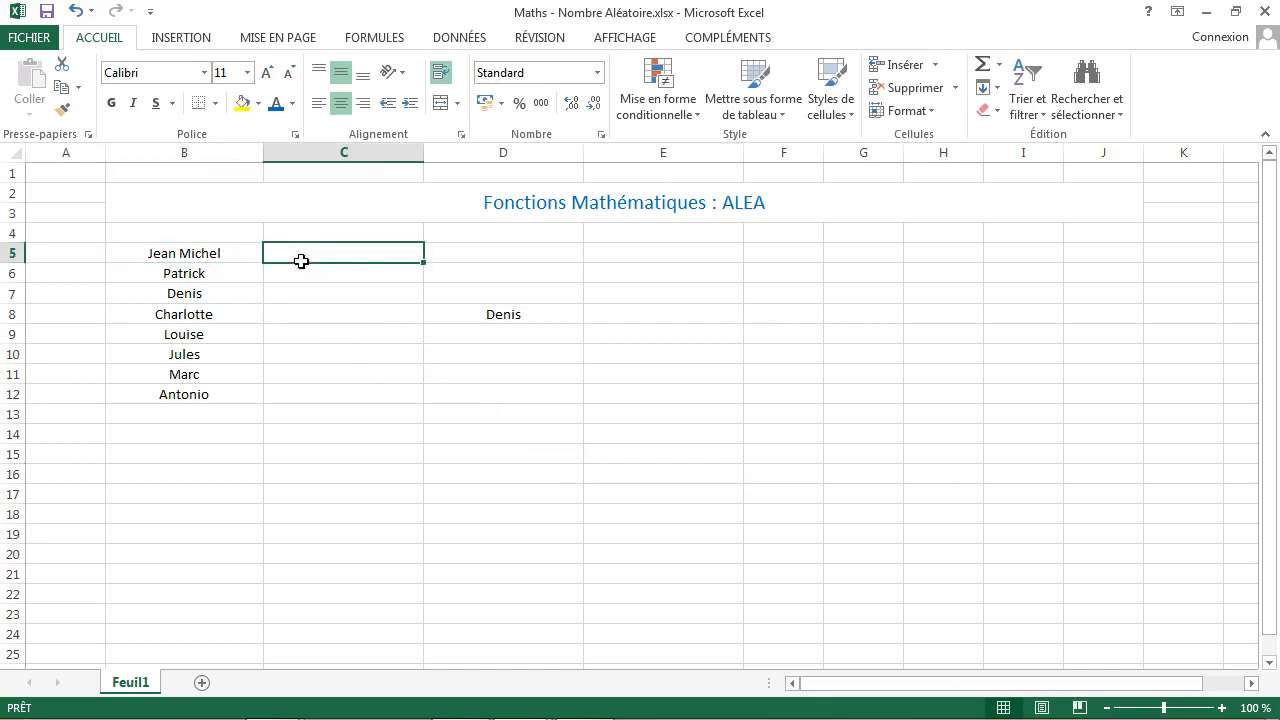
pyautogui.write('Ja')
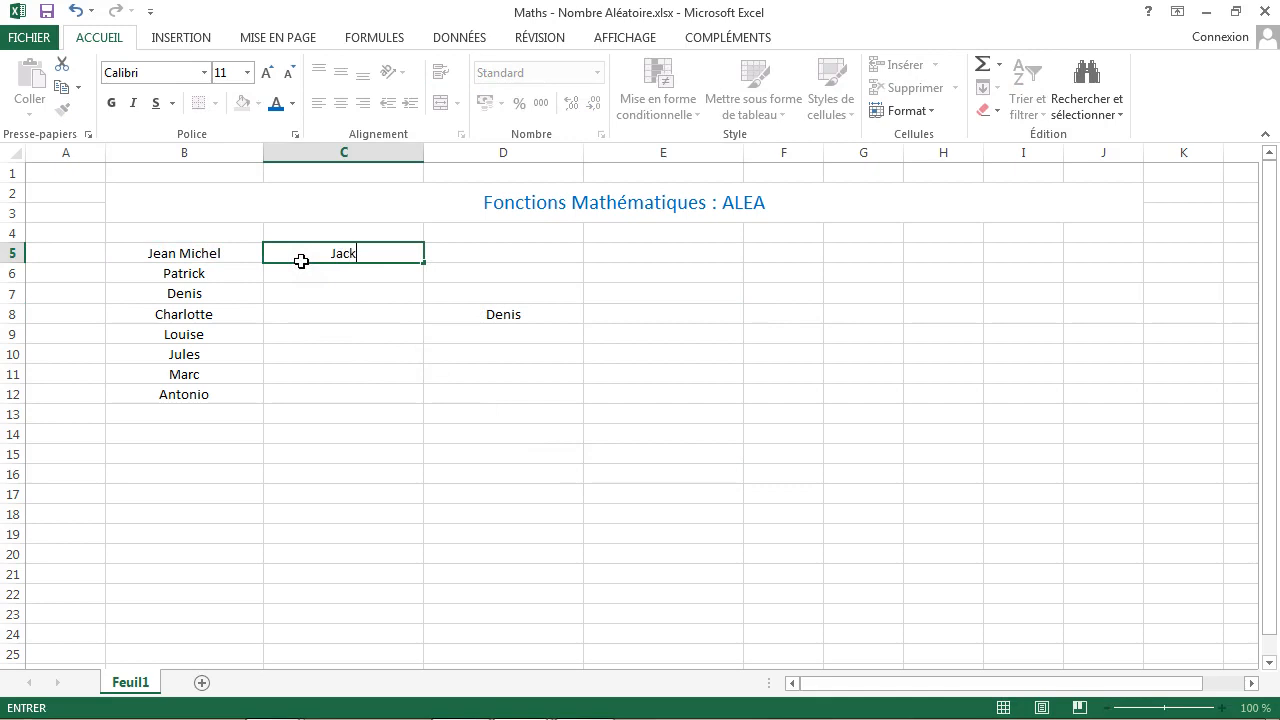
pyautogui.write('ck')
pyautogui.press('Return')
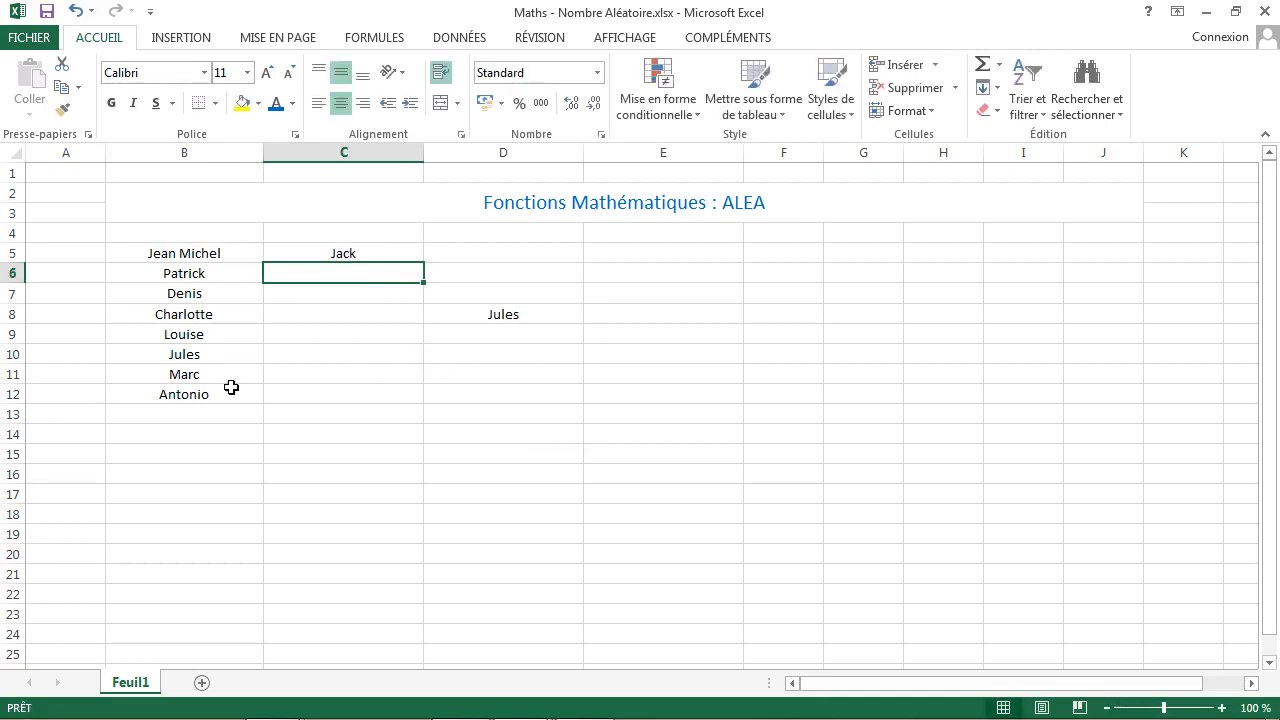
# Move the names from B9:B12 to C6:C9 and delete the last one in C9
pyautogui.moveTo(229, 386); pyautogui.dragTo(367, 294)
pyautogui.click(234, 335)
pyautogui.click(742, 416)
pyautogui.click(289, 335)
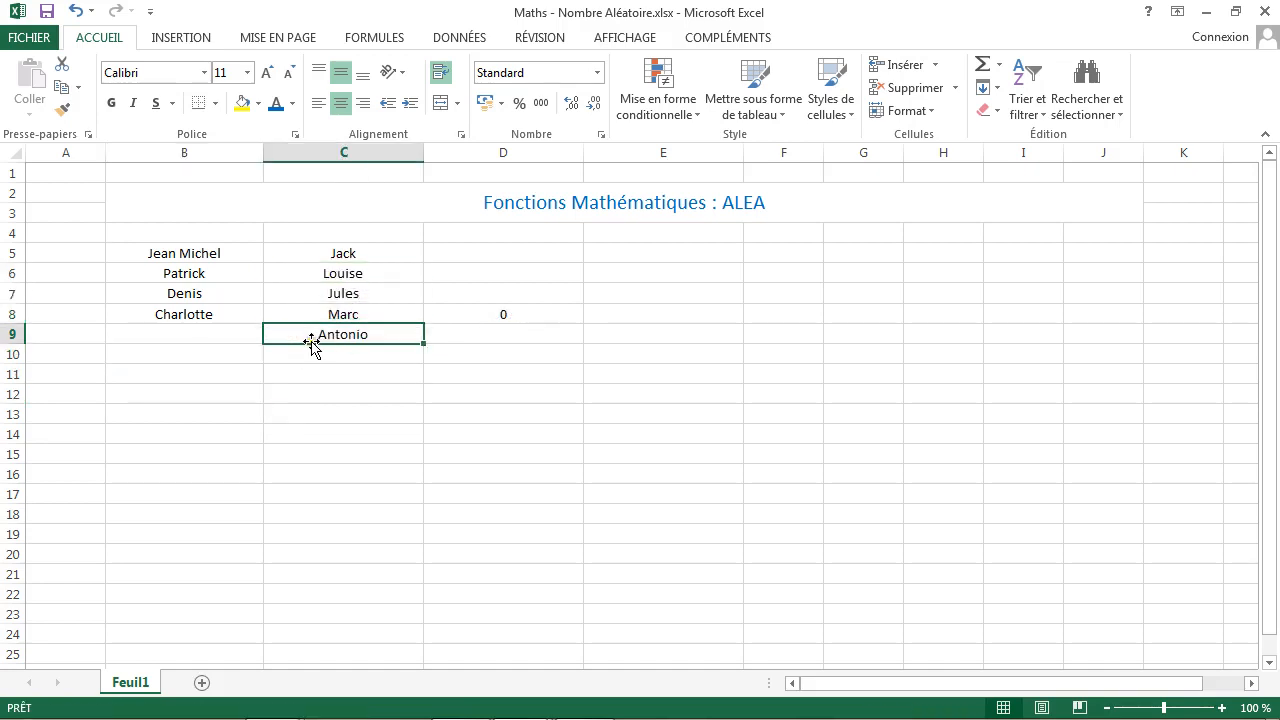
pyautogui.press('Delete')
pyautogui.click(300, 412)
# Clear the existing INDEX formula in D8, keeping only the equals sign
pyautogui.click(486, 314)
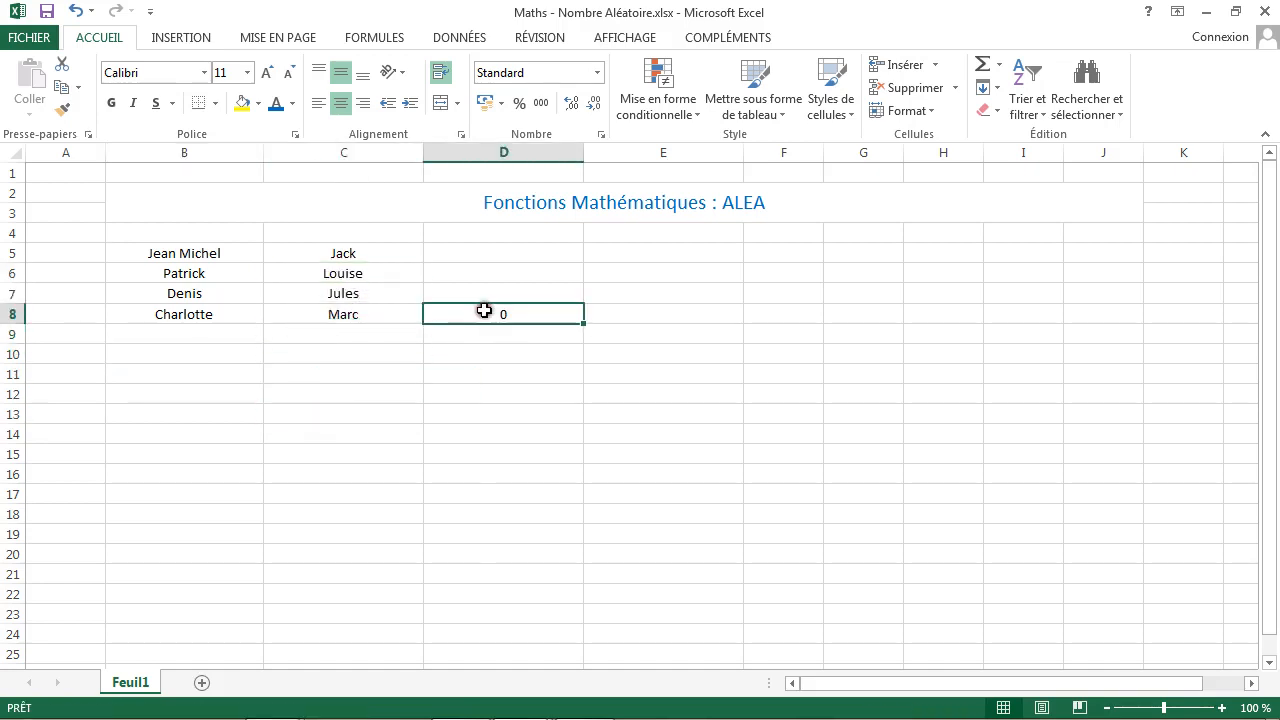
pyautogui.doubleClick(480, 312)
pyautogui.click(523, 314)
pyautogui.moveTo(505, 314); pyautogui.dragTo(530, 314)
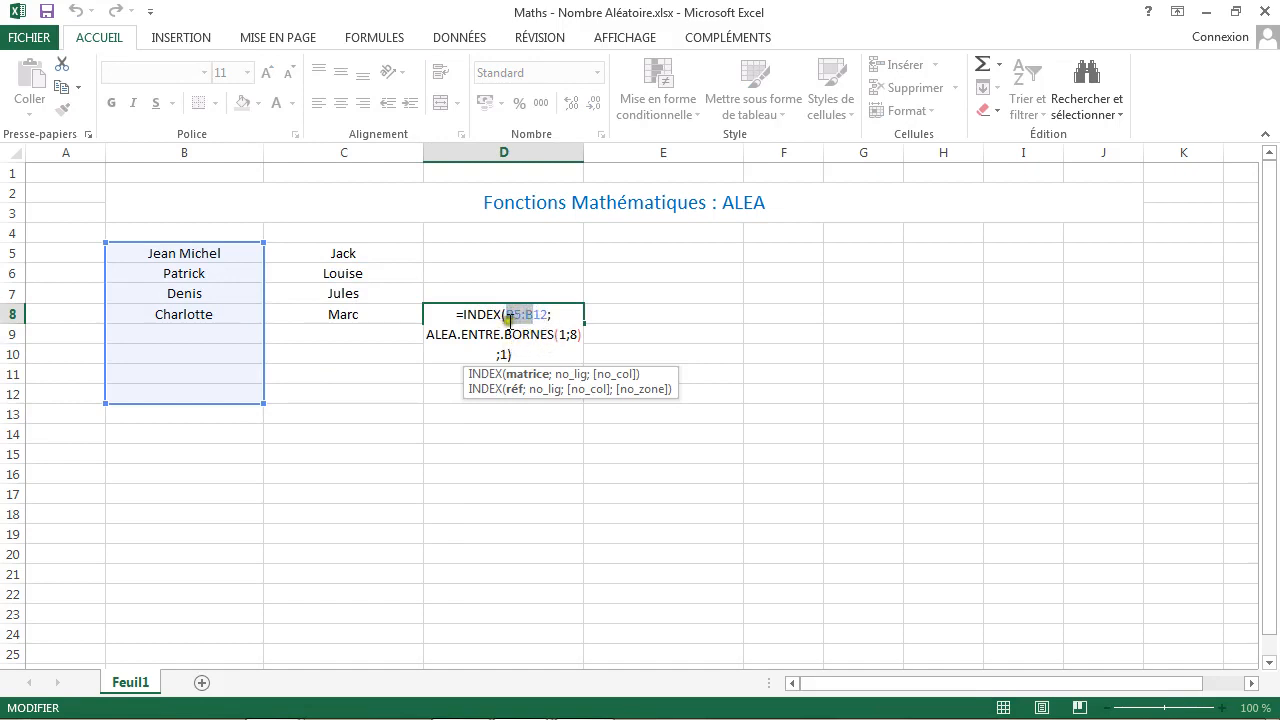
pyautogui.click(508, 321)
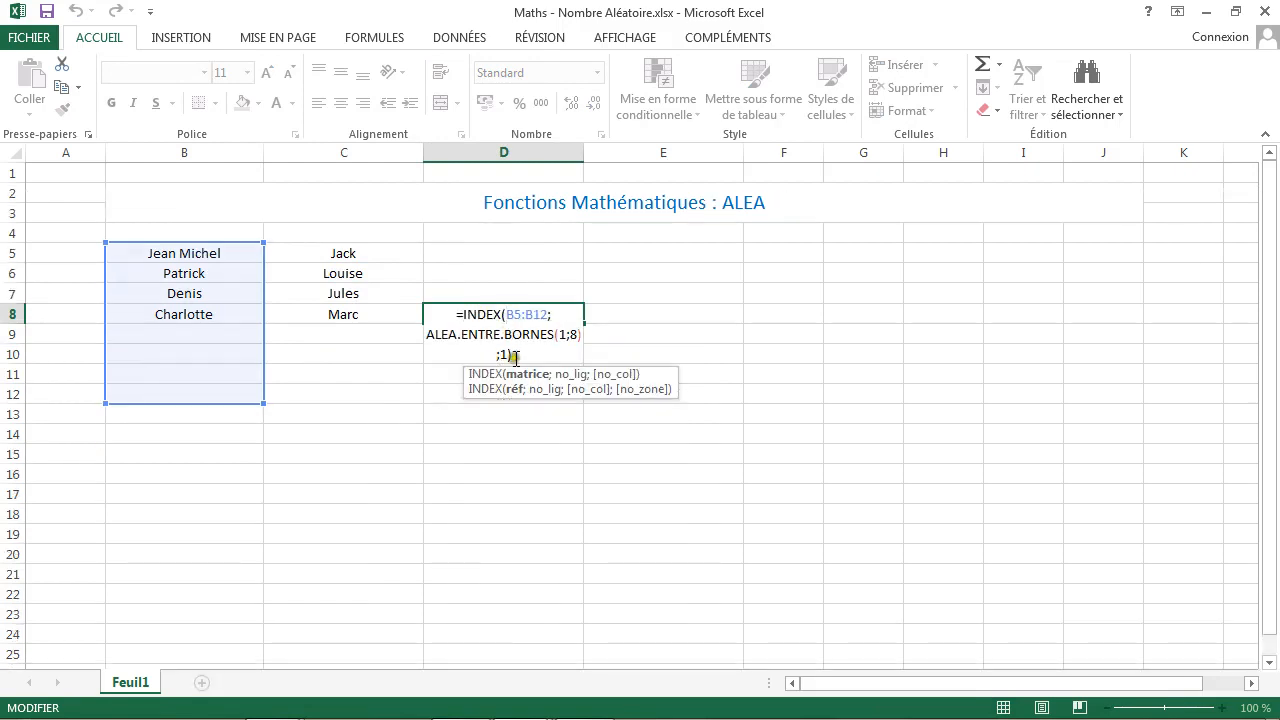
pyautogui.moveTo(514, 356); pyautogui.dragTo(467, 313)
pyautogui.press('BackSpace')
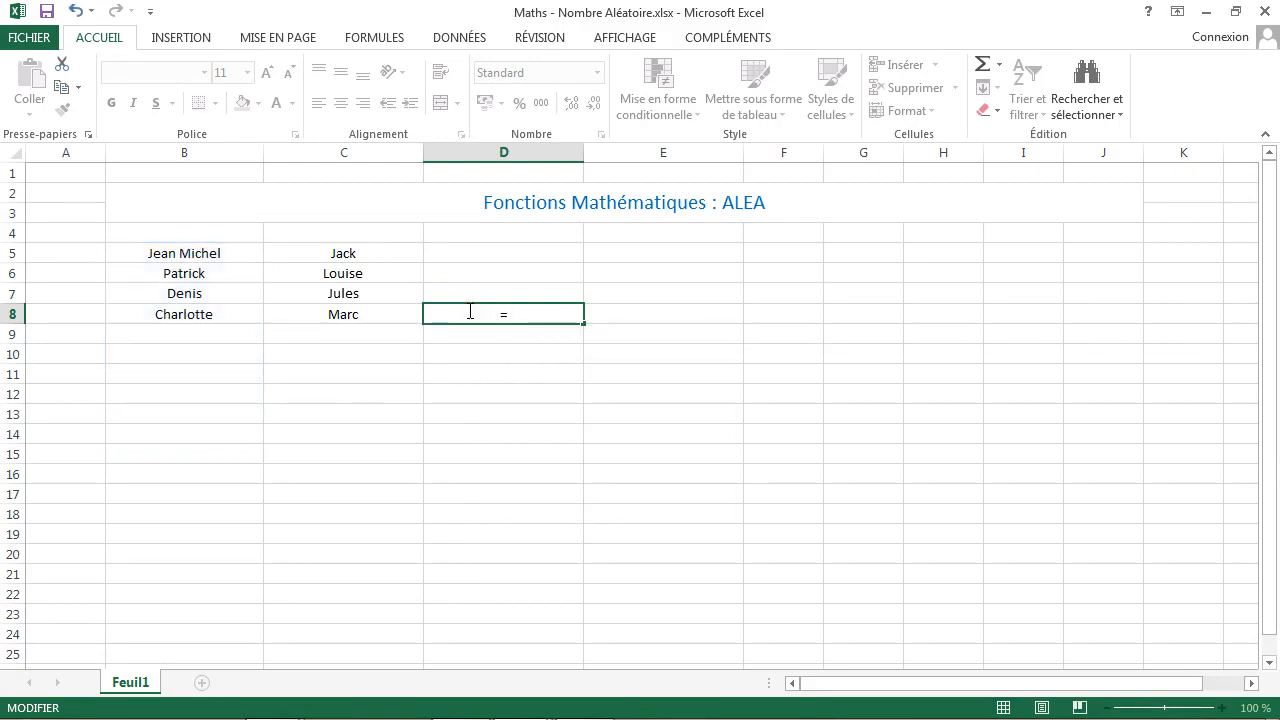
# Start a new INDEX formula in D8 on the range B5:C8 with ALEA.ENTRE.BORNES(1;4) as the row number
pyautogui.write('INDEX(')
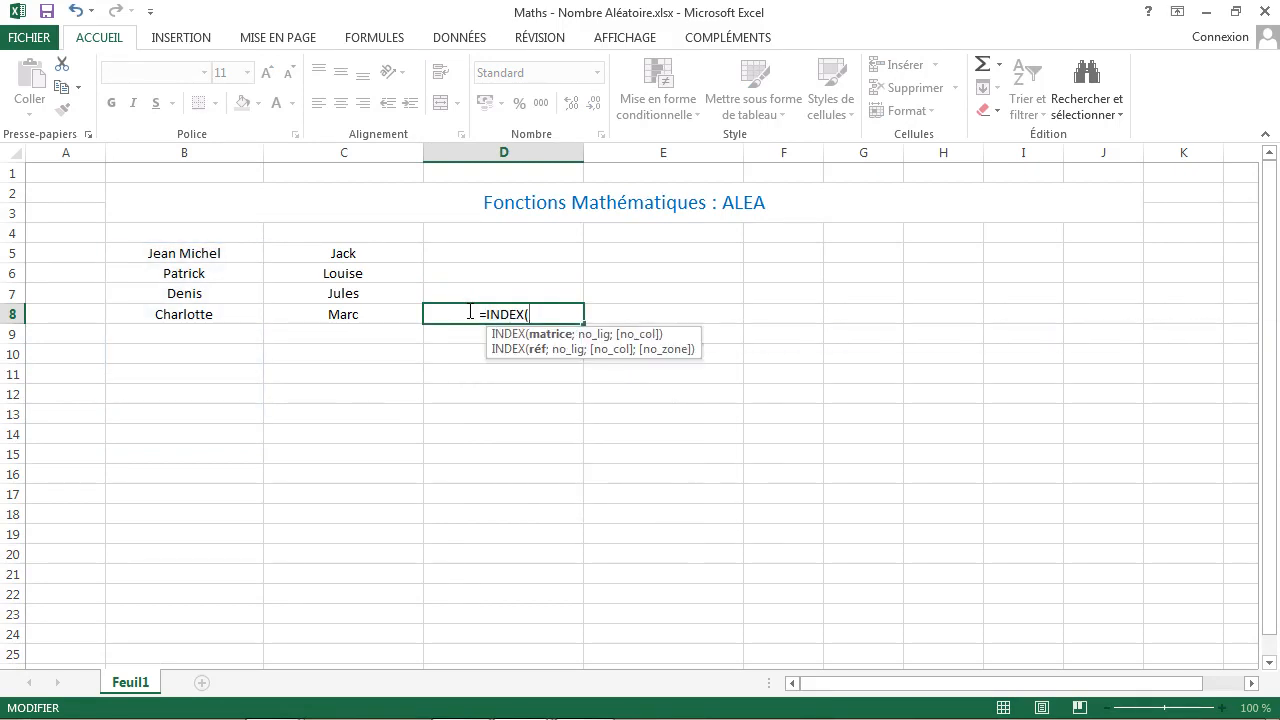
pyautogui.moveTo(160, 255); pyautogui.dragTo(337, 304)
pyautogui.write(';')
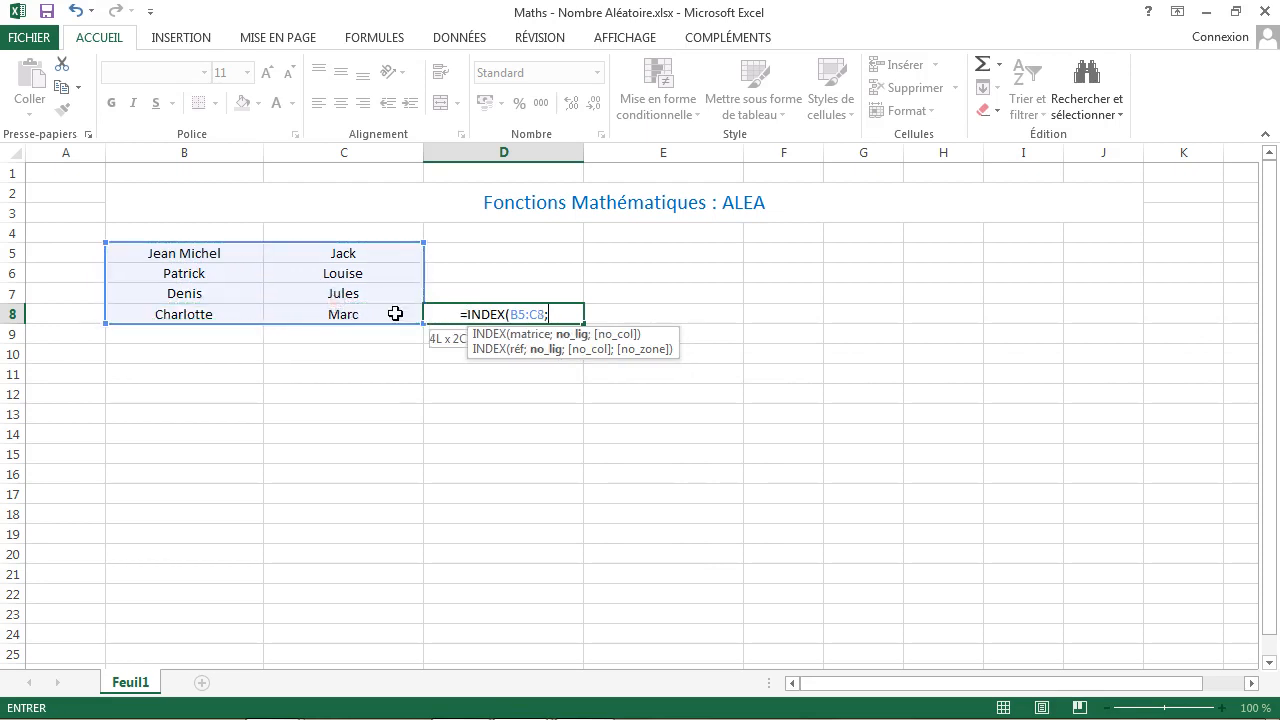
pyautogui.write('AL')
pyautogui.press('Down')
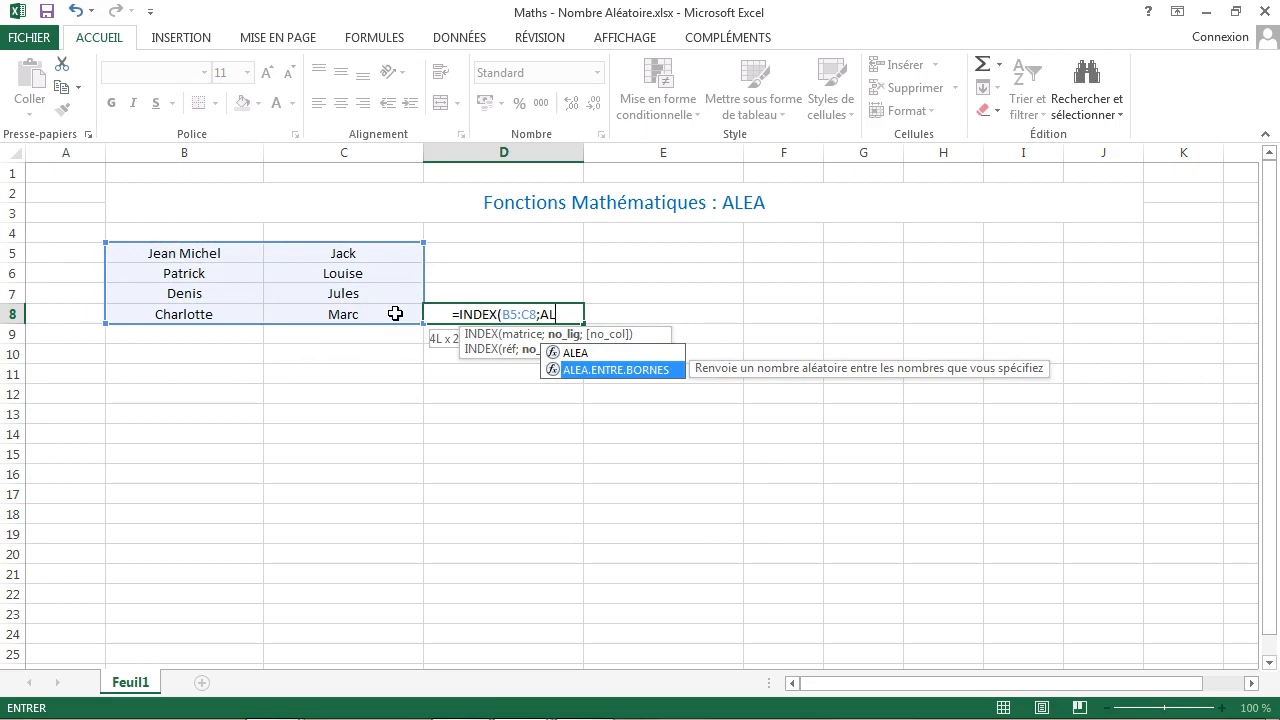
pyautogui.press('Tab')
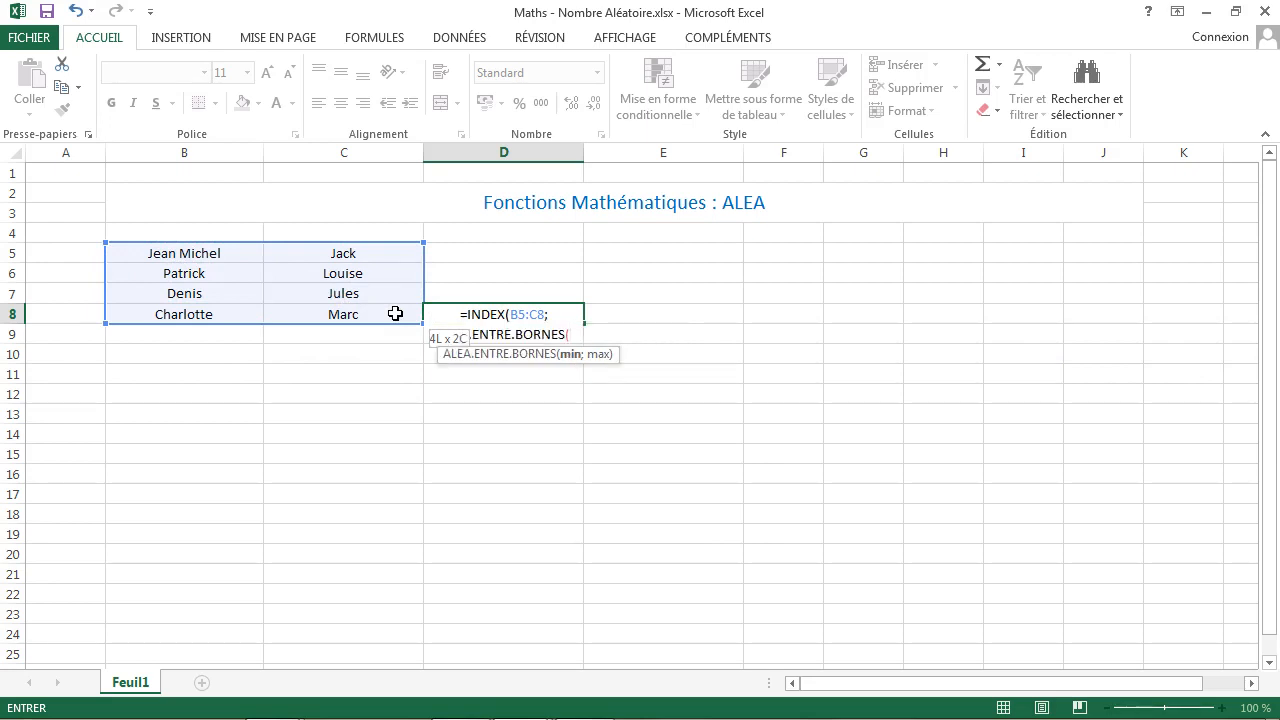
pyautogui.write('1;4')
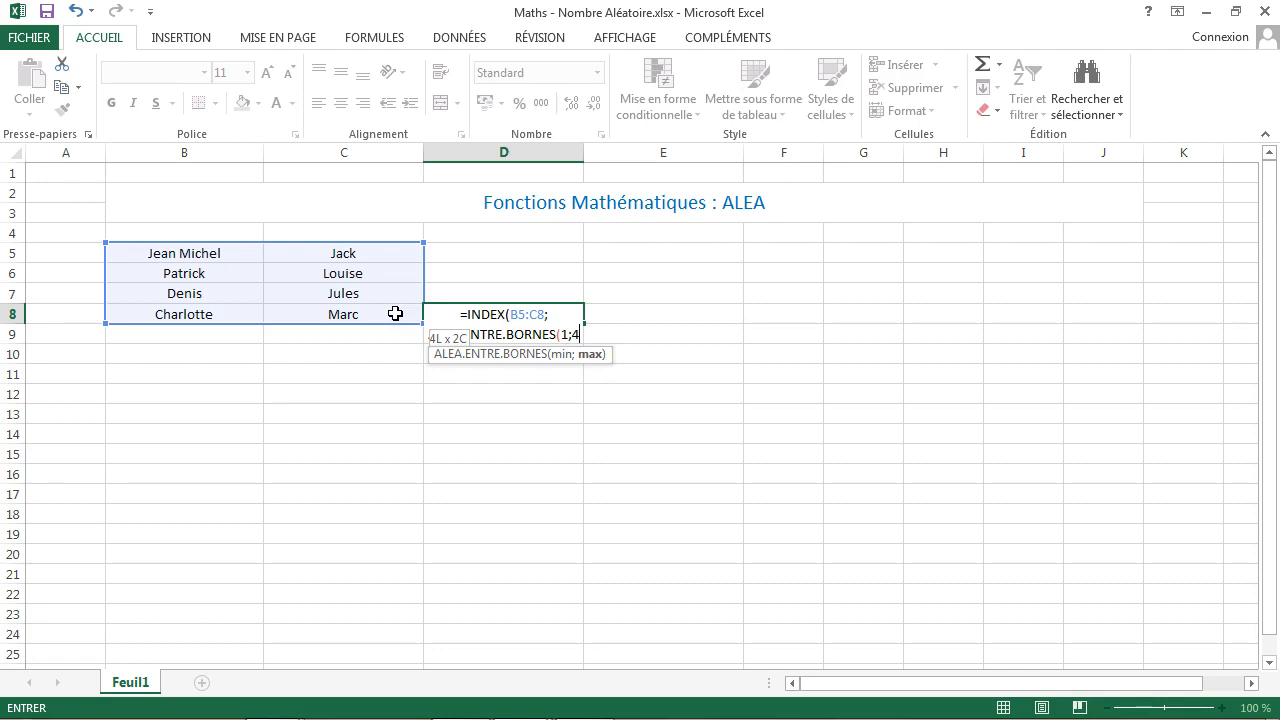
pyautogui.write(');')
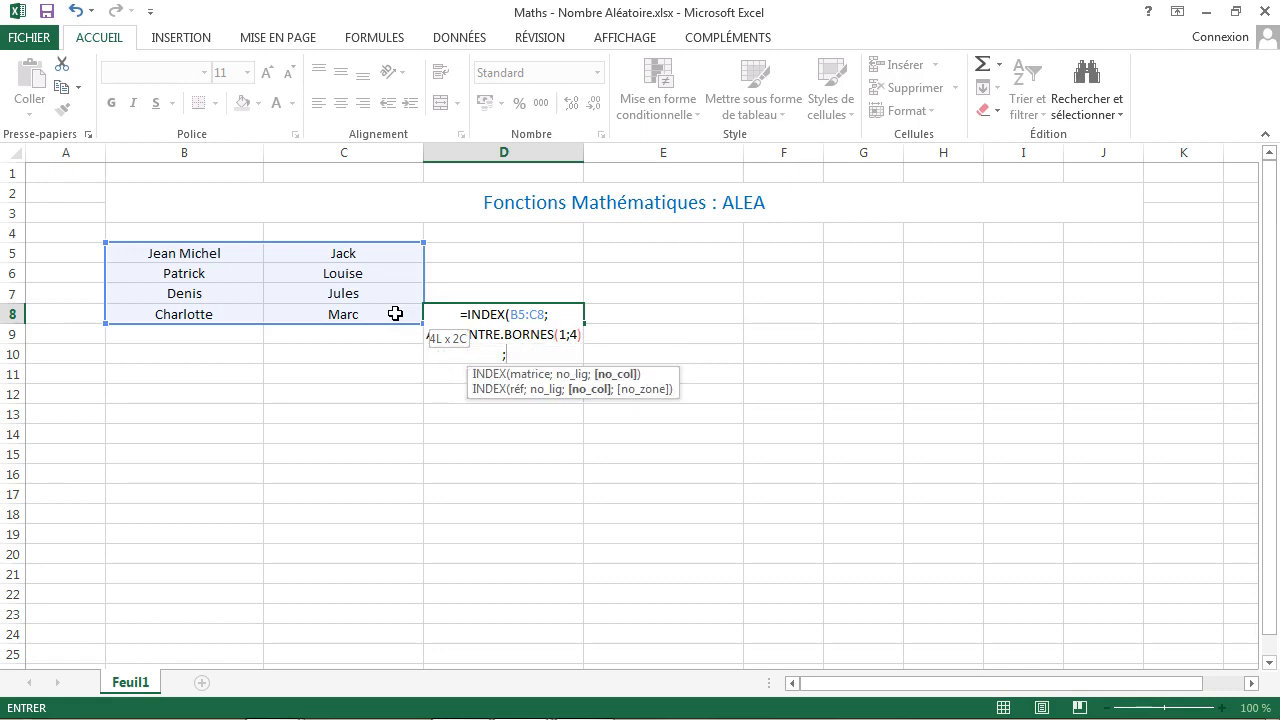
# Complete the INDEX formula in D8 with ALEA.ENTRE.BORNES(1;2) as the column number and validate it
pyautogui.write('Al')
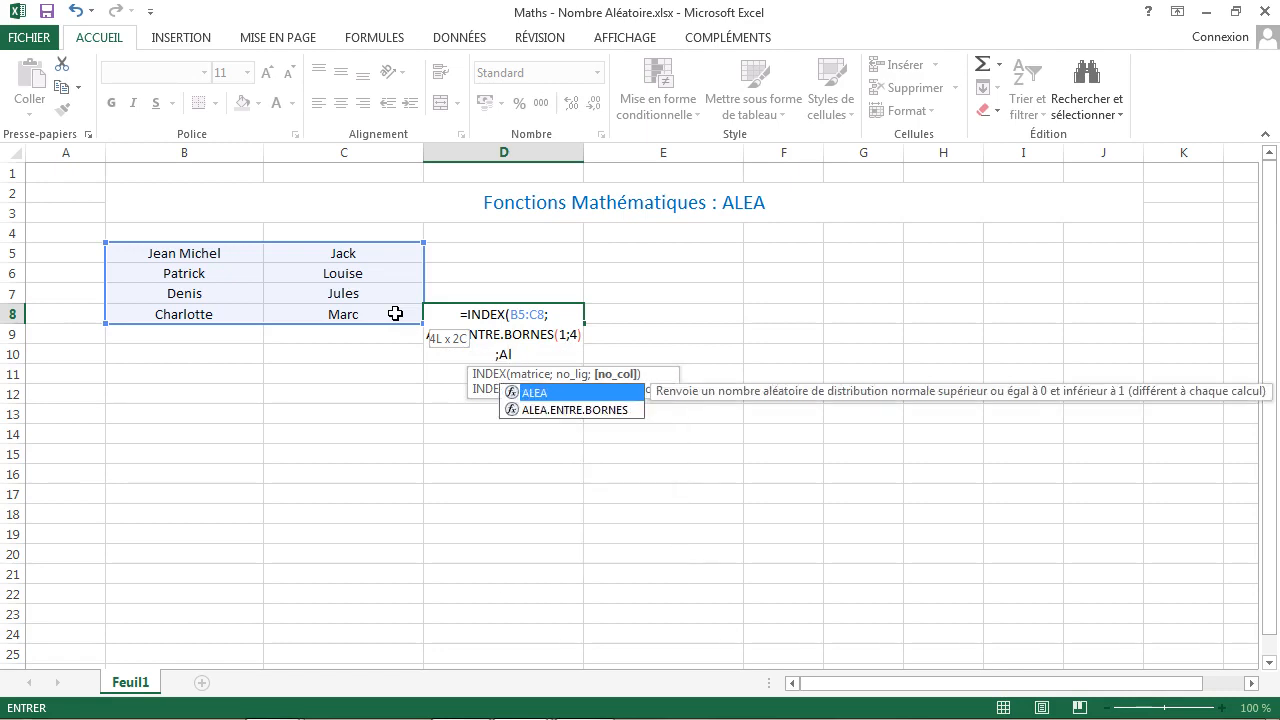
pyautogui.press('Down')
pyautogui.press('Tab')
pyautogui.write('1')
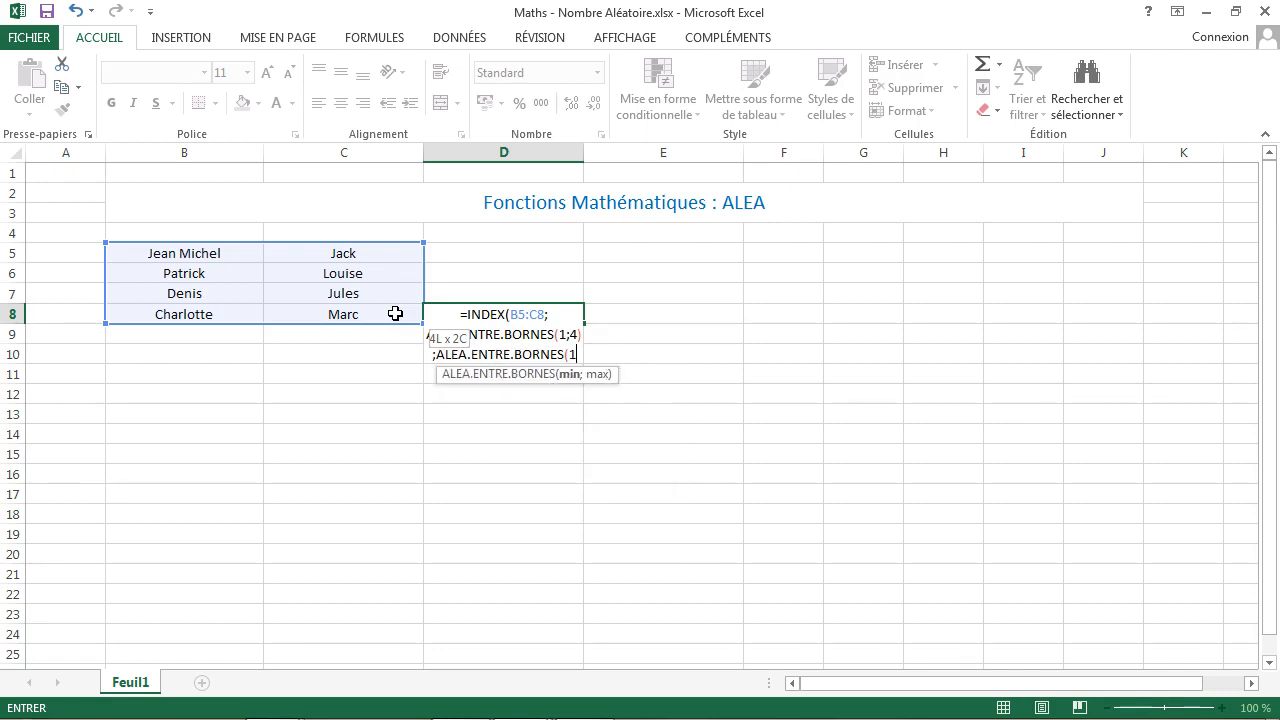
pyautogui.write(';2')
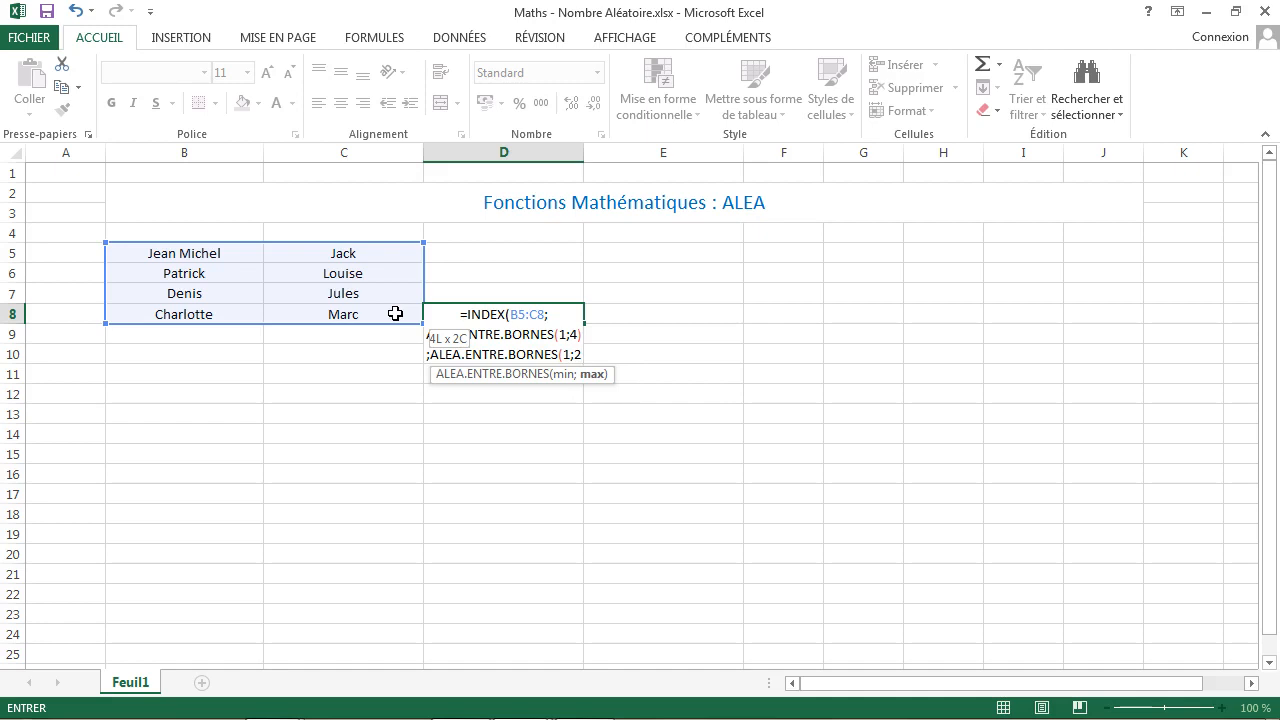
pyautogui.press('BackSpace')
pyautogui.write('2)')
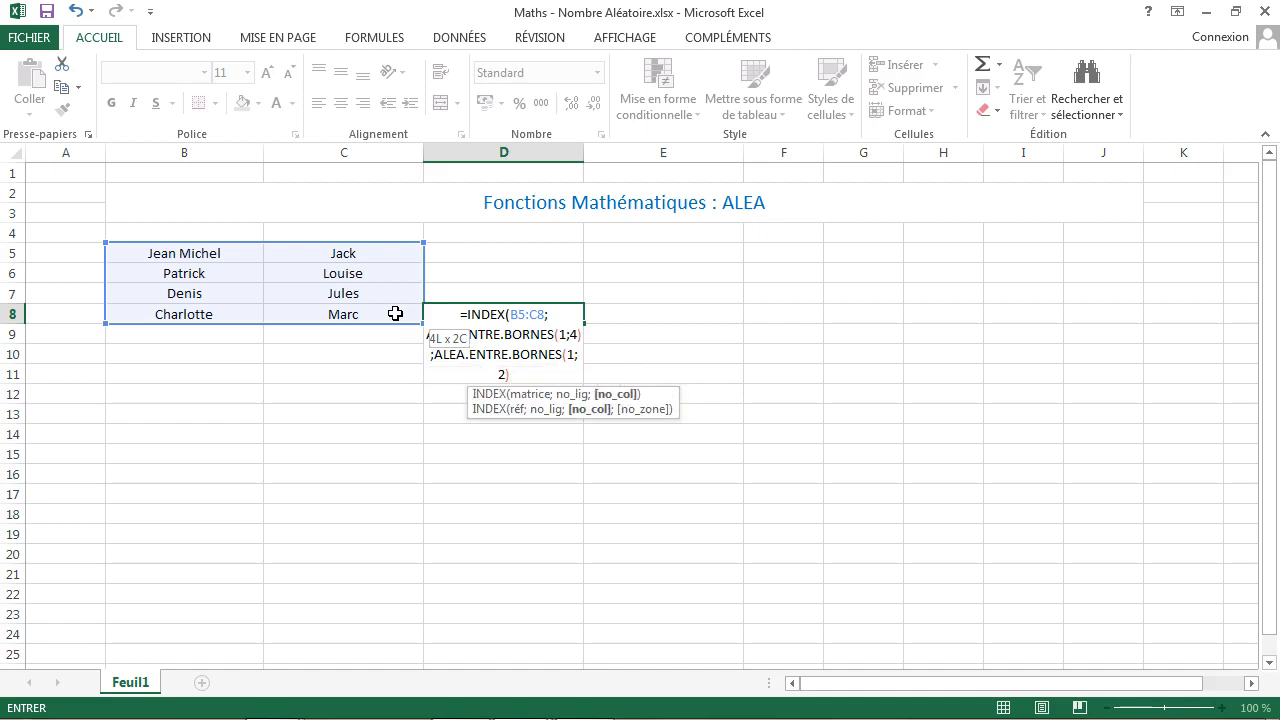
pyautogui.write(')')
pyautogui.press('Return')
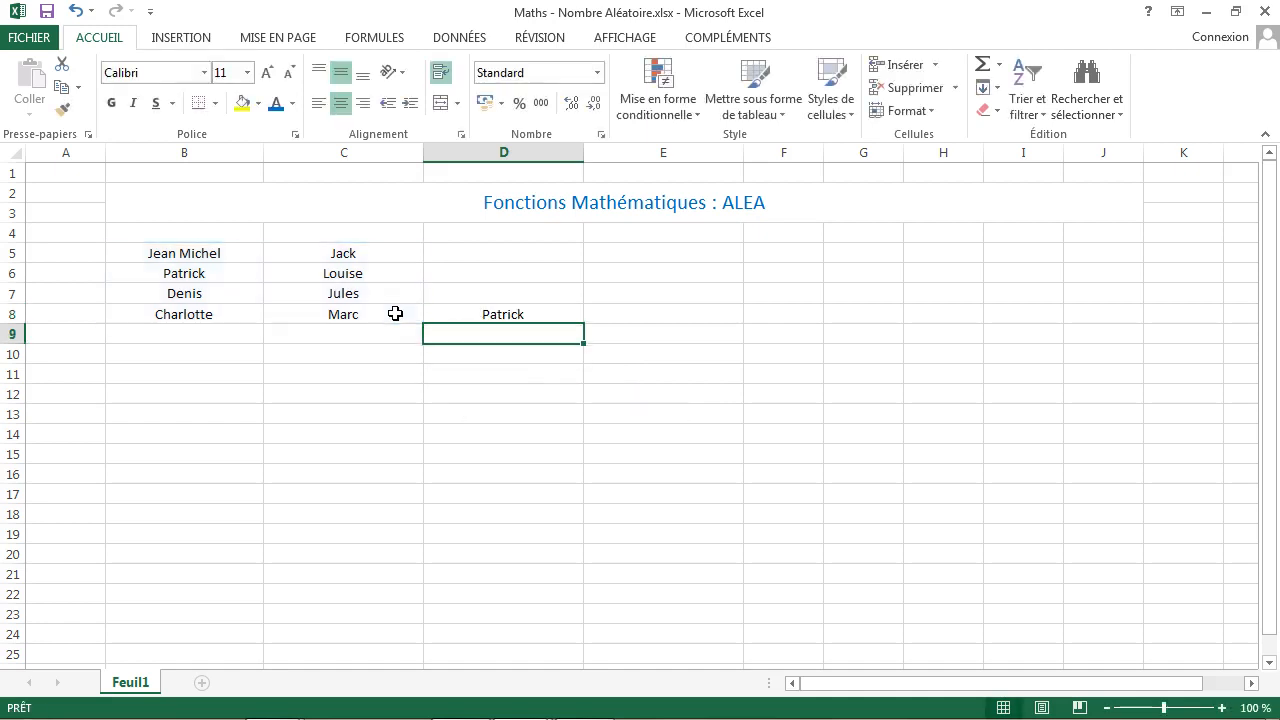
# Recalculate the sheet repeatedly by validating the empty cell E8 to check the names drawn from both columns in D8
pyautogui.doubleClick(503, 315)
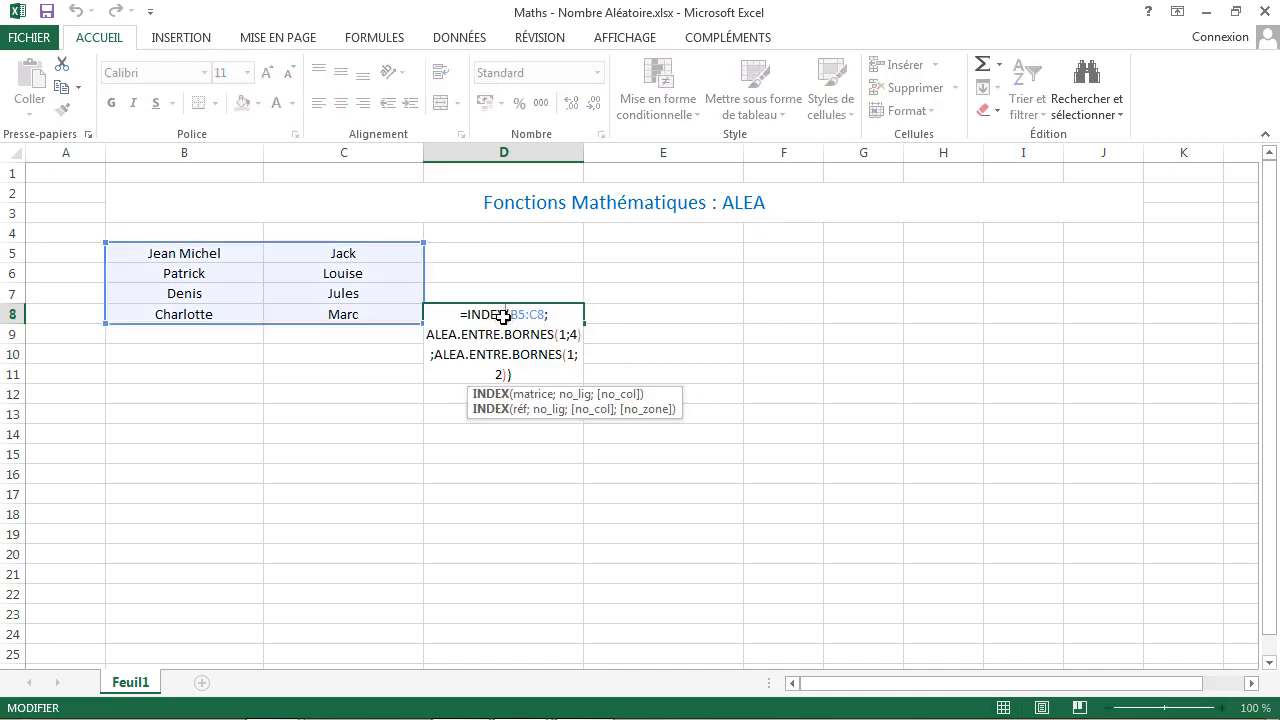
pyautogui.press('Escape')
pyautogui.doubleClick(623, 314)
pyautogui.press('Return')
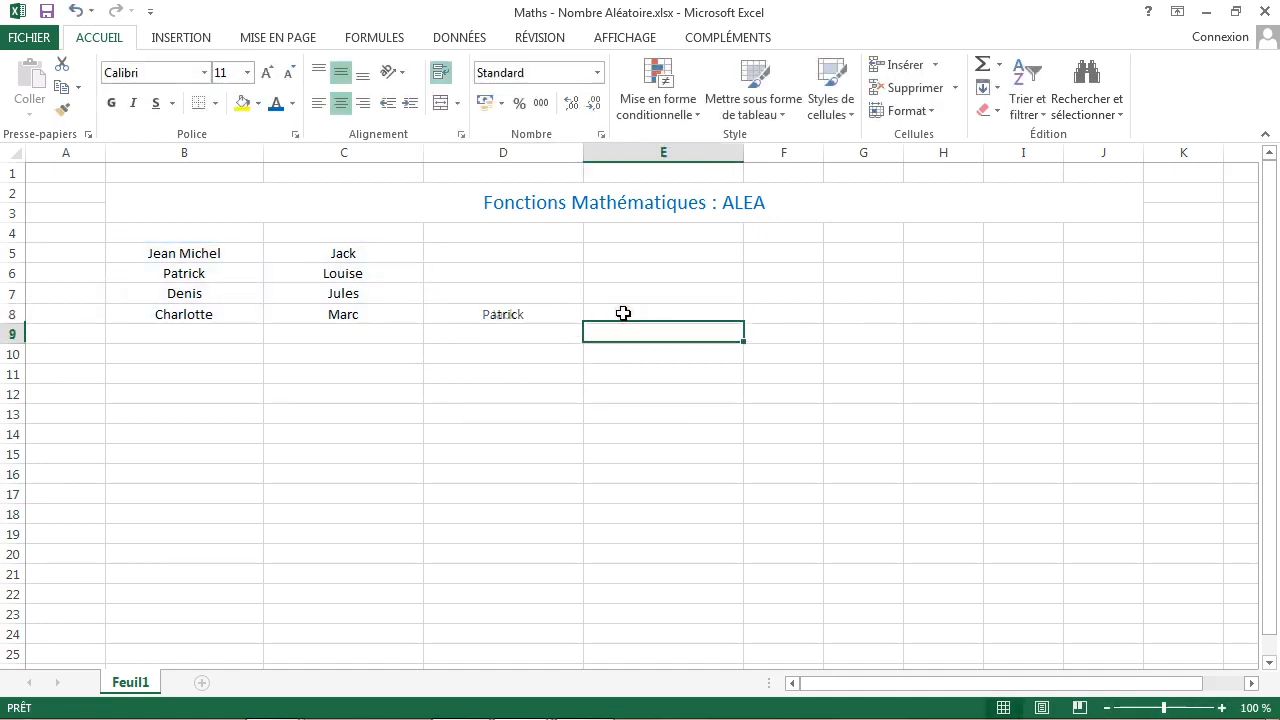
pyautogui.click(623, 314)
pyautogui.doubleClick(623, 314)
pyautogui.press('Return')
pyautogui.click(623, 314)
pyautogui.doubleClick(623, 314)
pyautogui.press('Return')
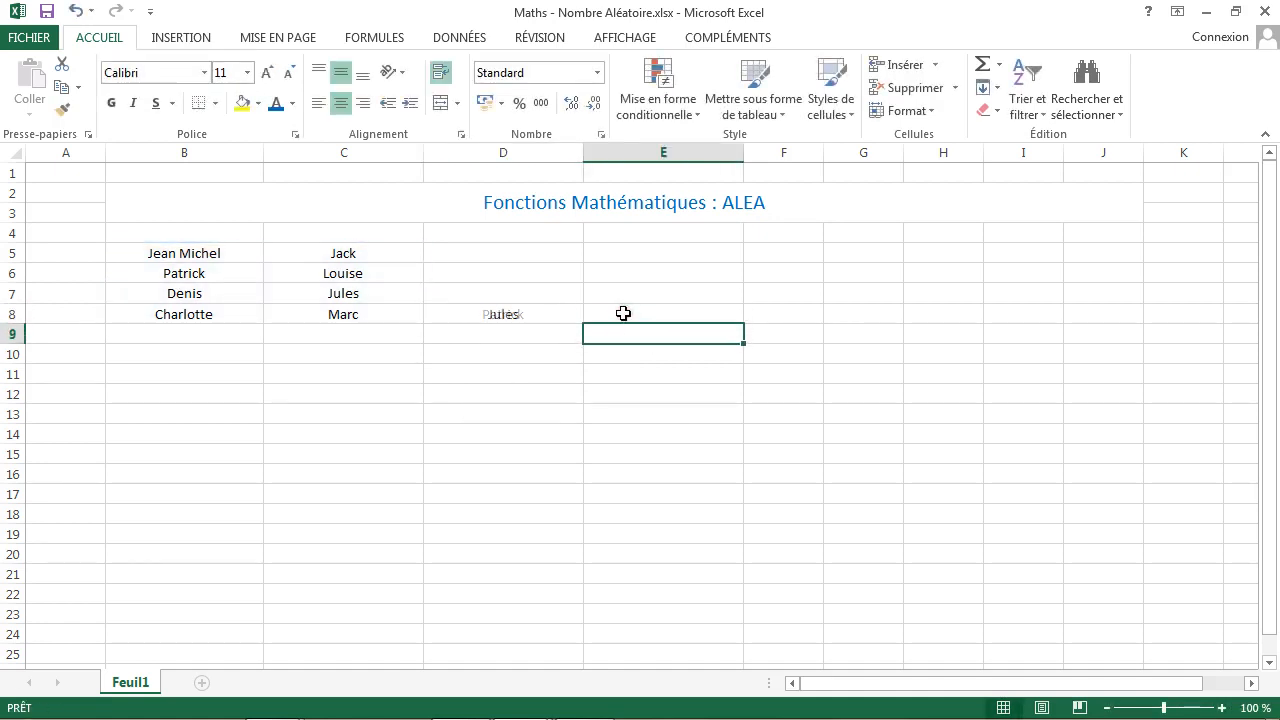
pyautogui.click(623, 314)
pyautogui.doubleClick(623, 314)
pyautogui.press('Return')
# Review the INDEX formula in D8, examining its range and its random row and column arguments
pyautogui.click(480, 313)
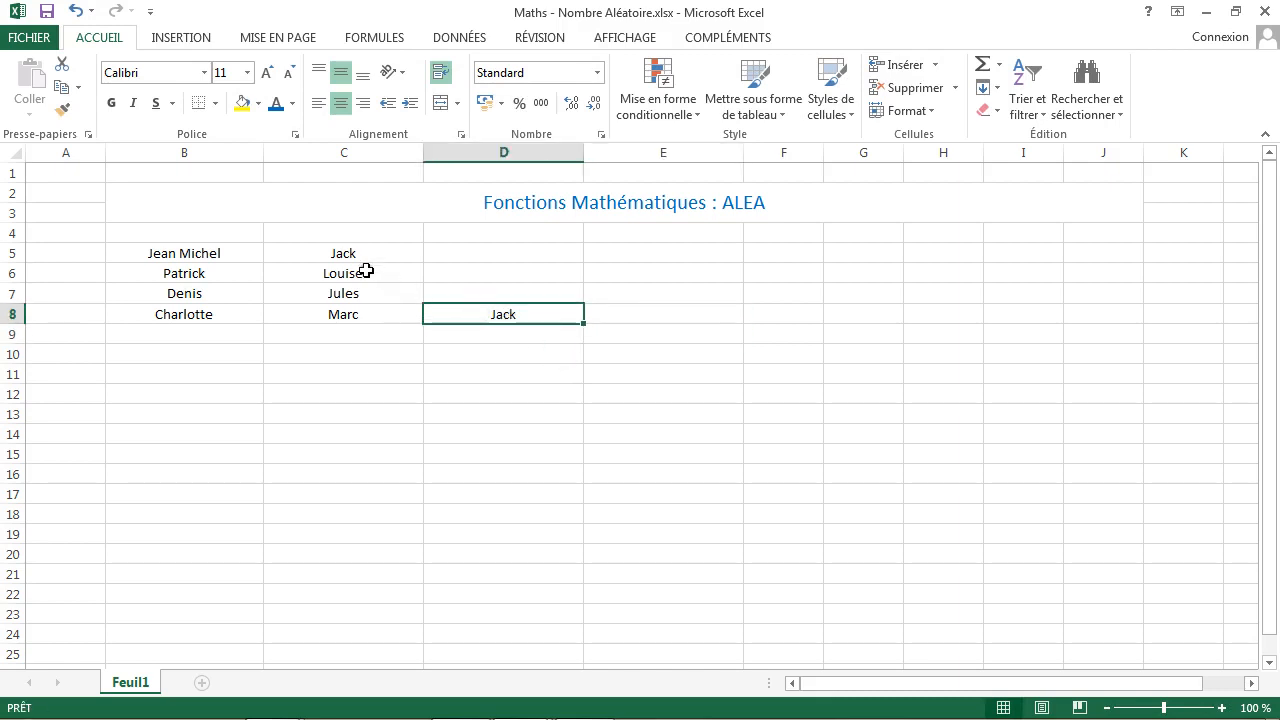
pyautogui.doubleClick(476, 314)
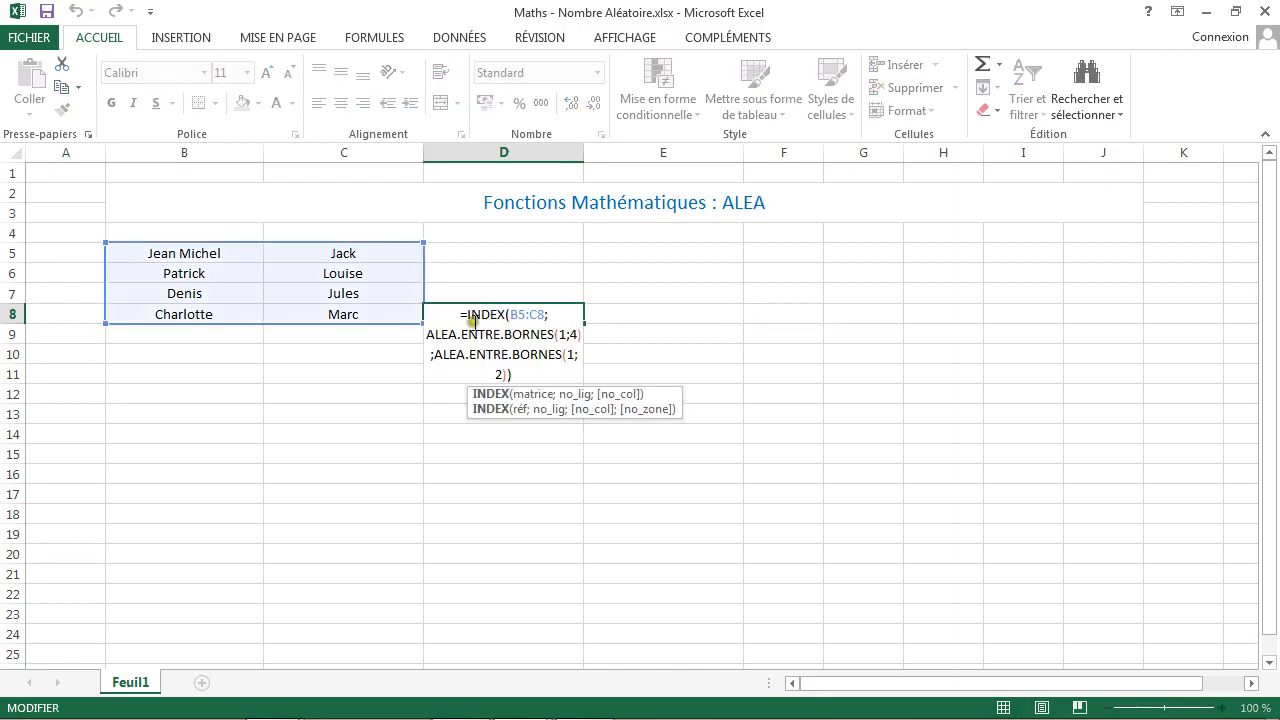
pyautogui.doubleClick(497, 317)
pyautogui.moveTo(498, 320); pyautogui.dragTo(569, 335)
pyautogui.click(541, 334)
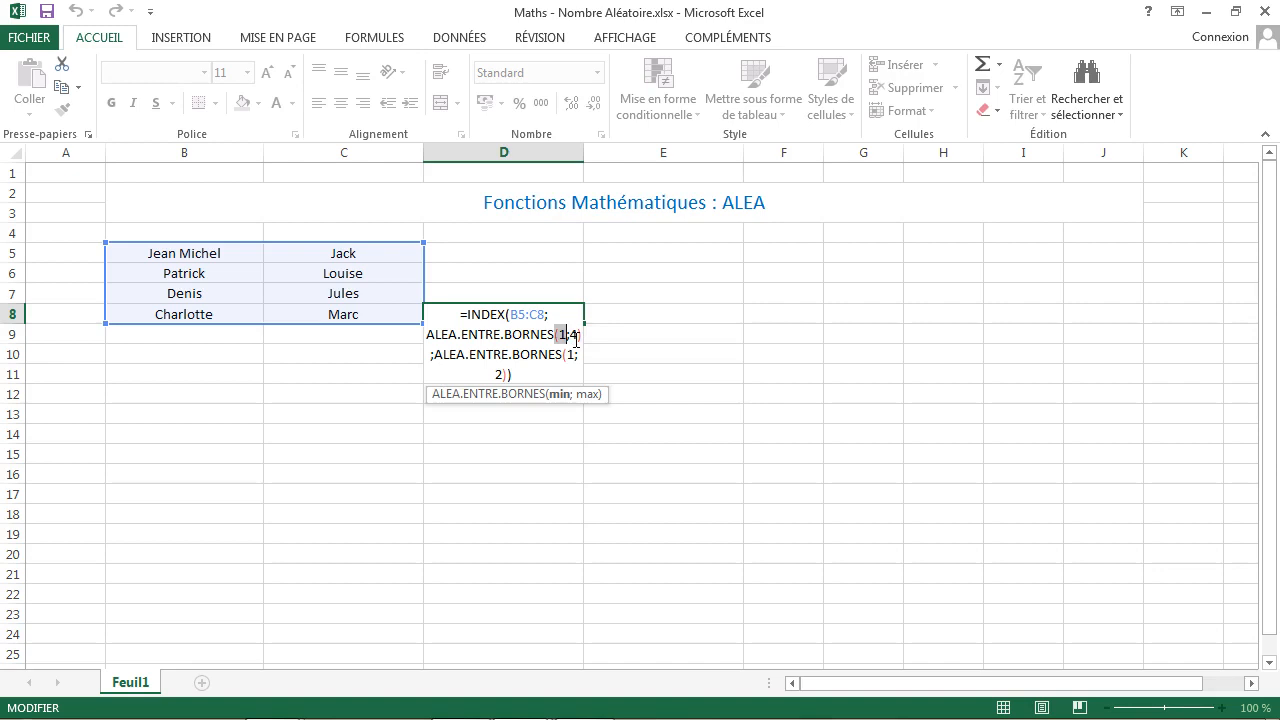
pyautogui.hotkey('ctrl', 'Return')
pyautogui.click(557, 347)
pyautogui.click(501, 315)
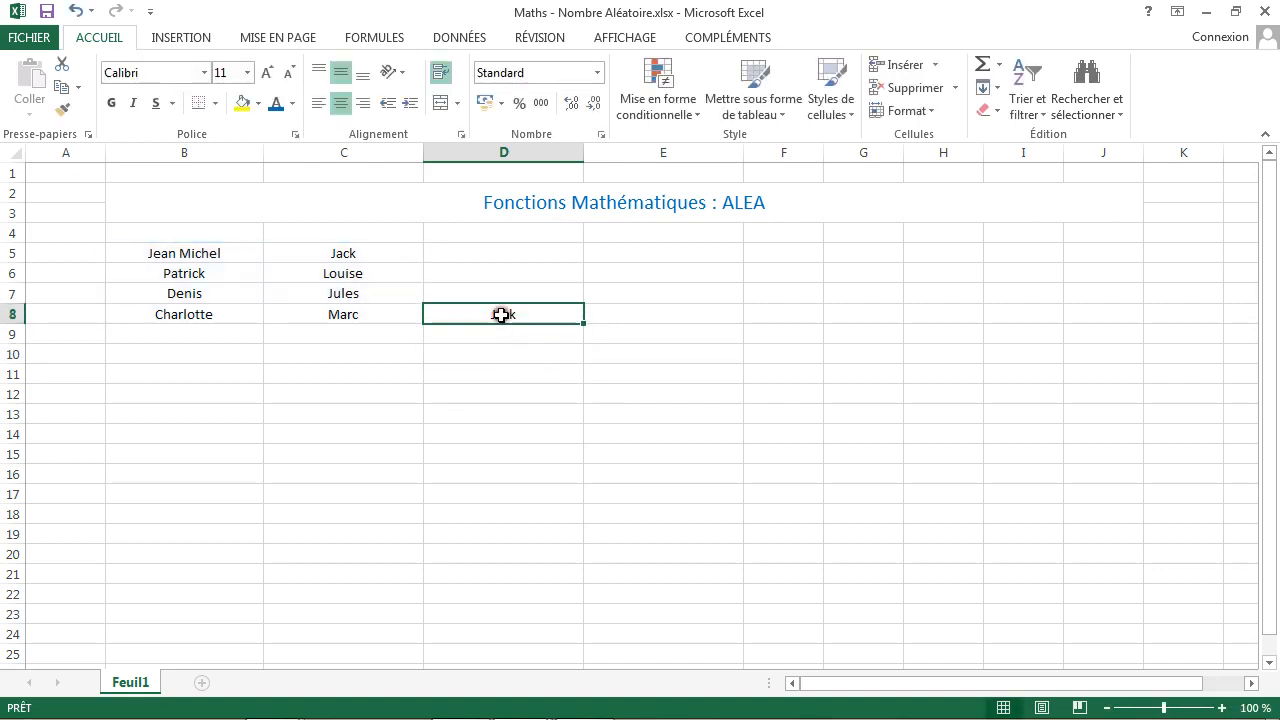
pyautogui.doubleClick(501, 315)
pyautogui.press('Escape')
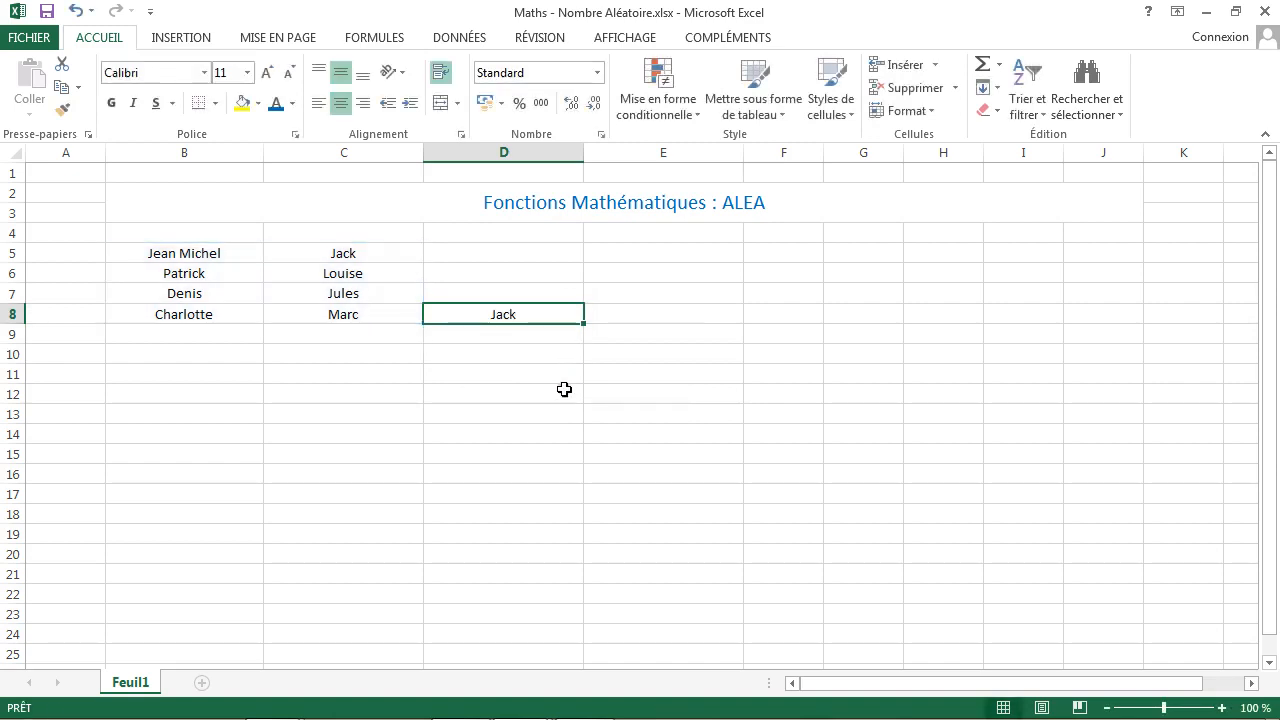